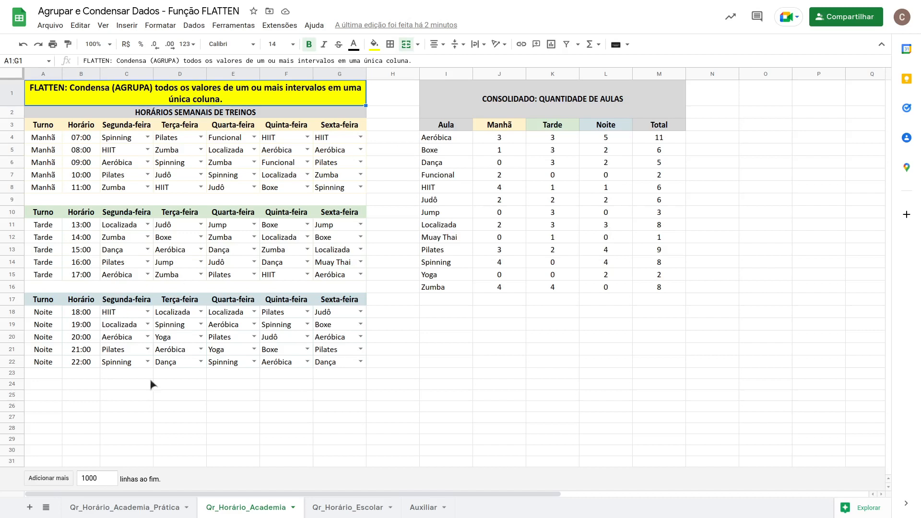
On the Qr_Horário_Academia_Prática sheet, enter =FLATTEN($C$4:$G$8) in I4 to list the morning classes in one column.
left_click(127, 509)
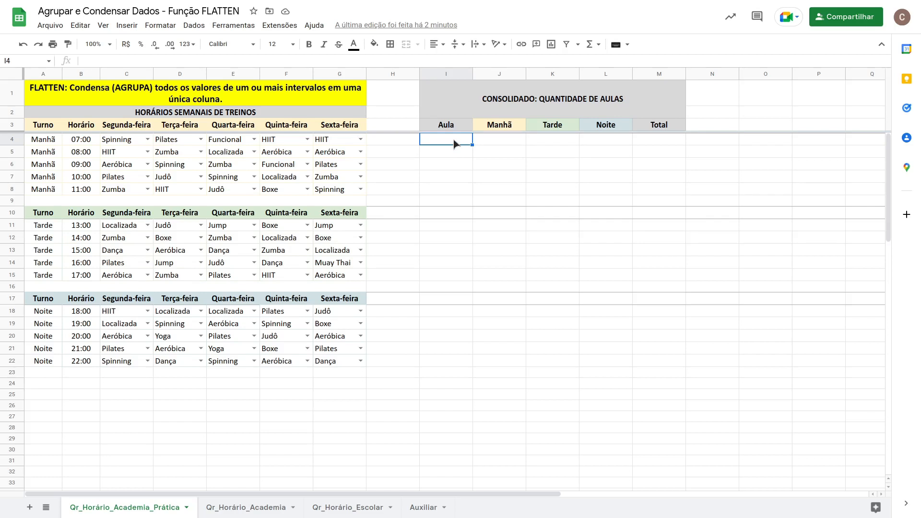
type("=")
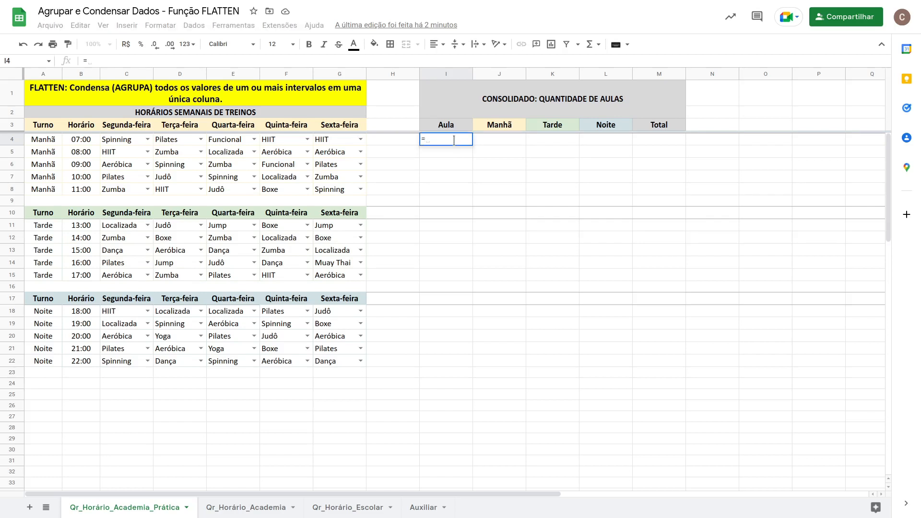
type("FLAT")
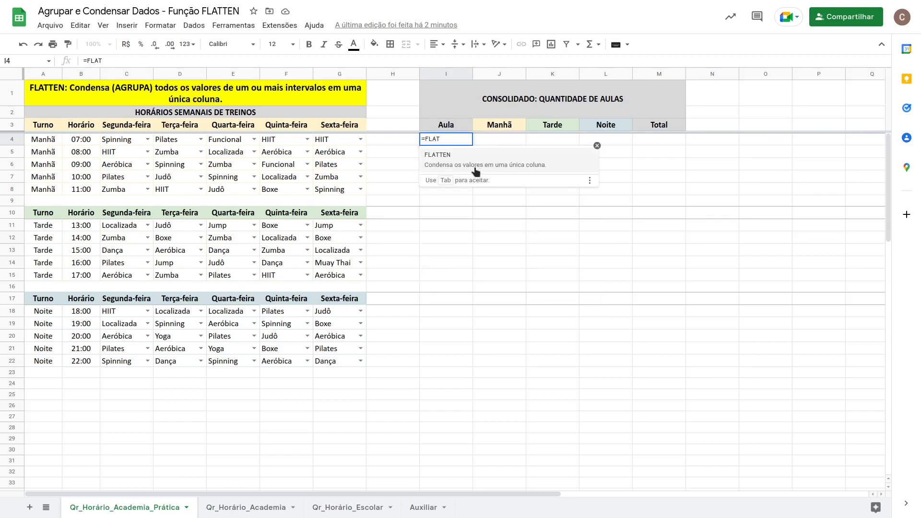
left_click(467, 166)
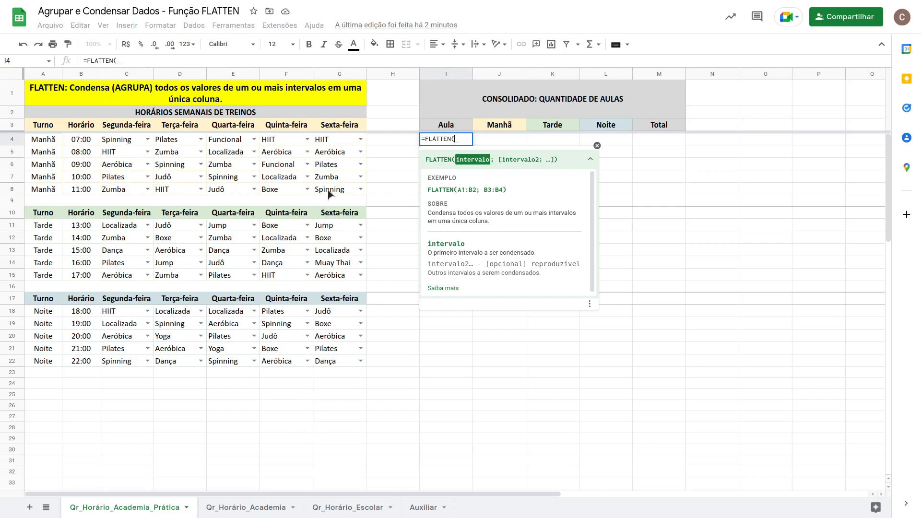
left_click_drag(119, 139, 337, 188)
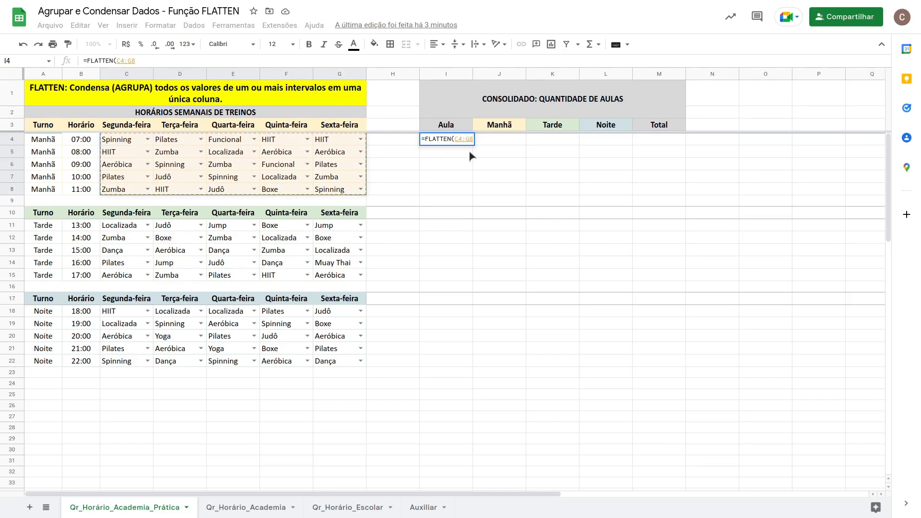
key("F4")
type(")")
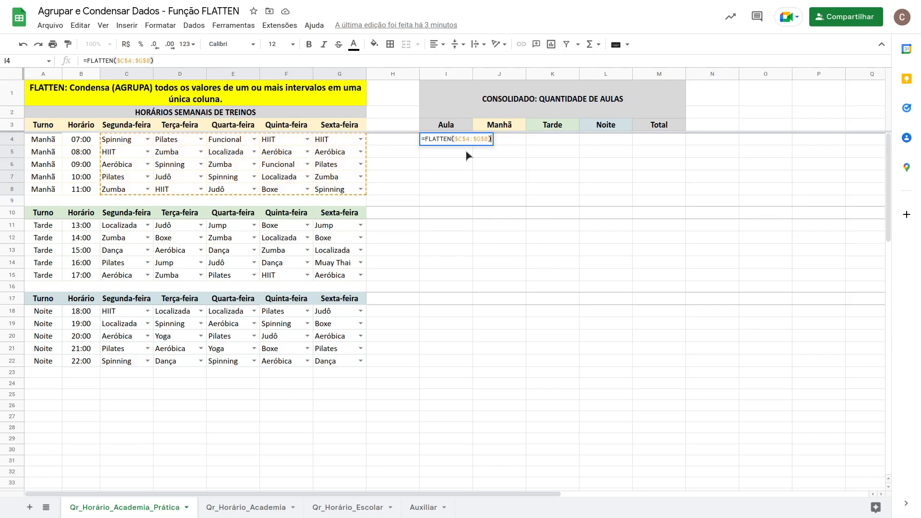
key("Return")
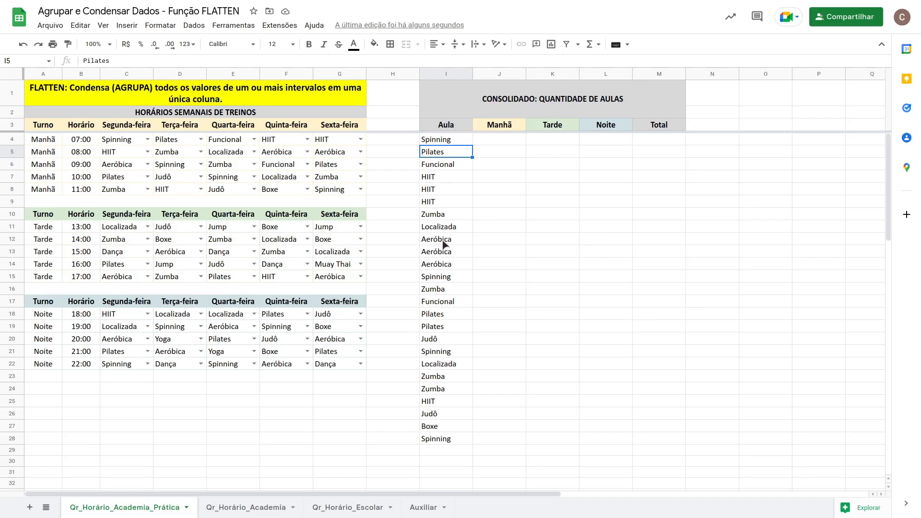
Wrap the I4 formula in UNIQUE so each class name appears only once.
left_click_drag(452, 241, 455, 265)
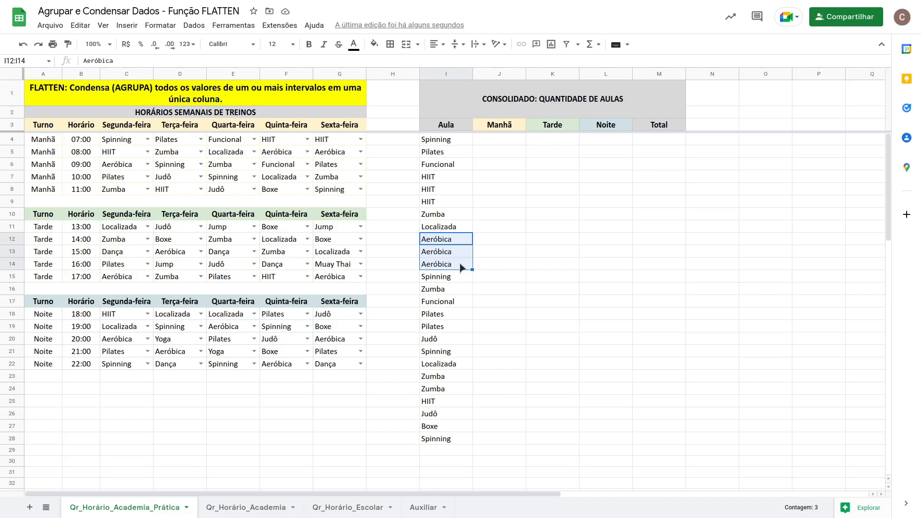
left_click(452, 139)
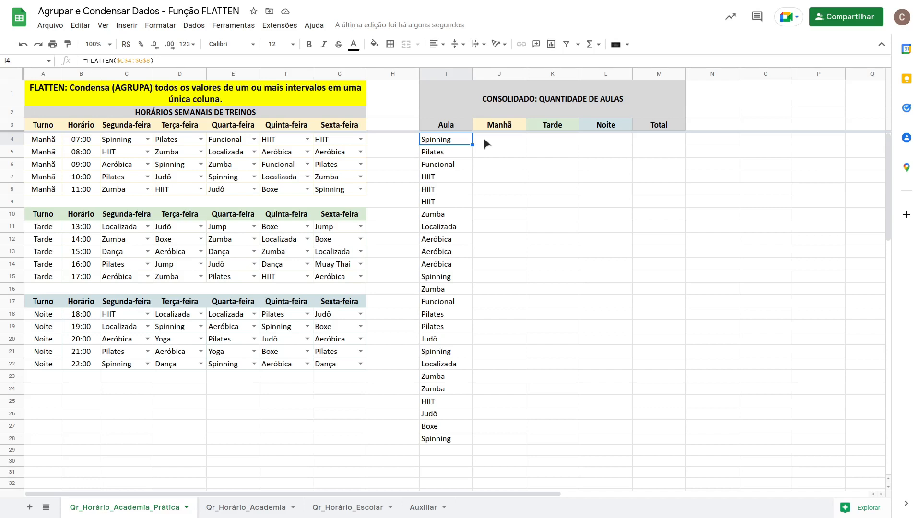
left_click(88, 61)
type("UNIQUE")
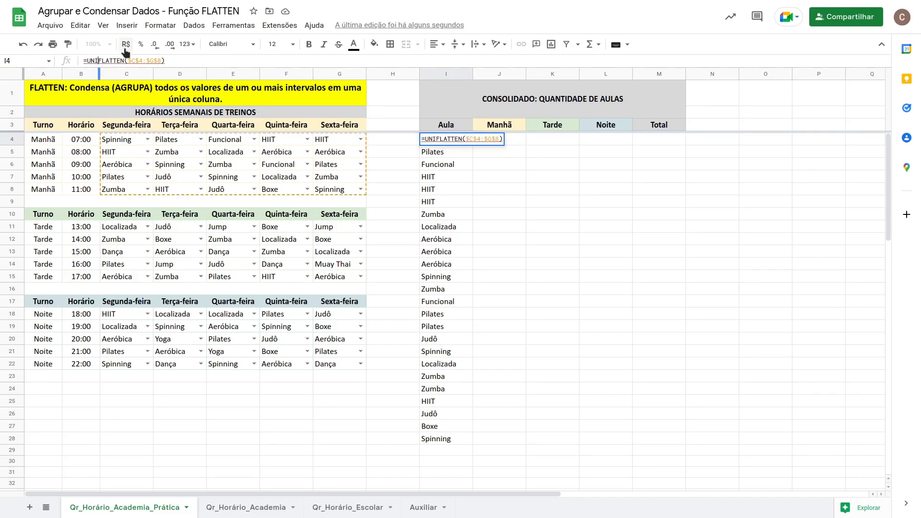
type("(")
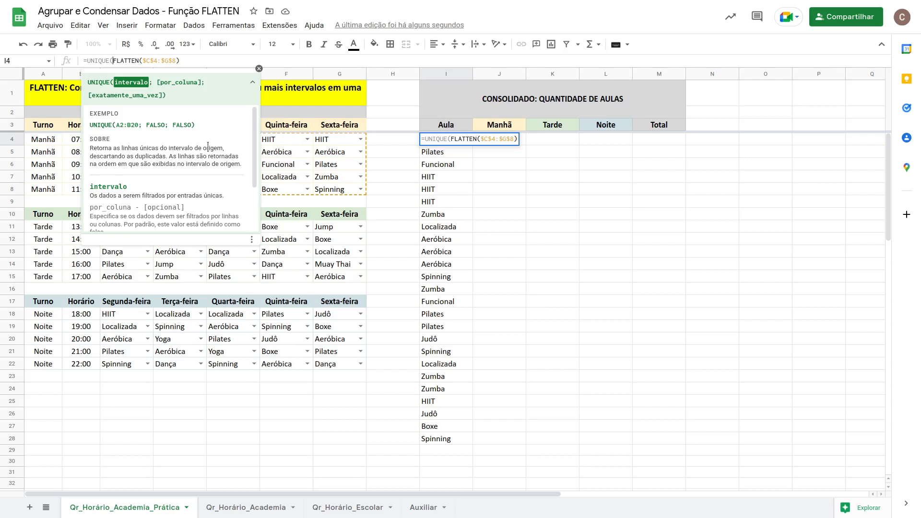
left_click(186, 60)
type(")")
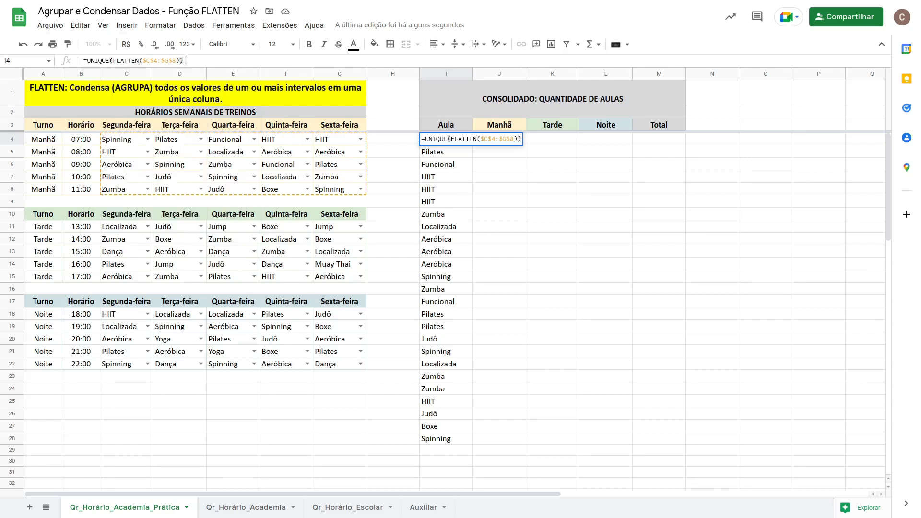
key("Return")
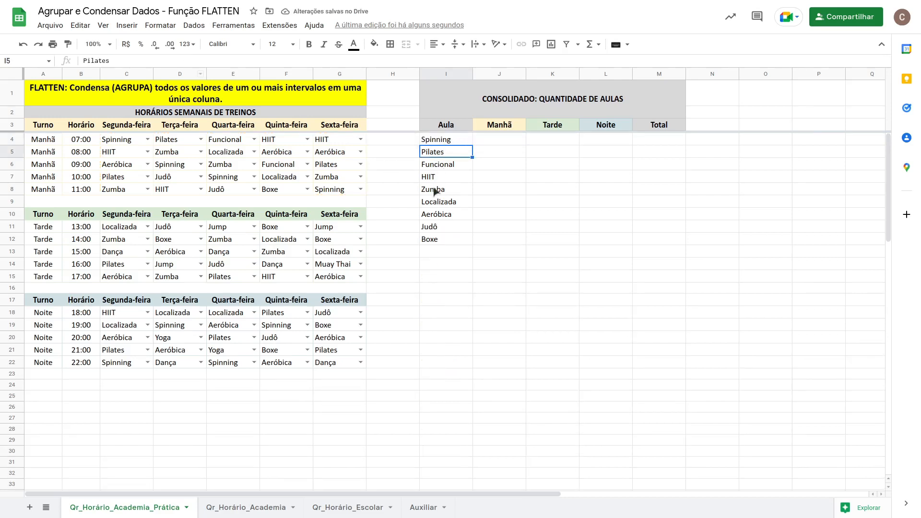
Wrap the I4 formula in SORT to list the unique classes alphabetically.
left_click(454, 140)
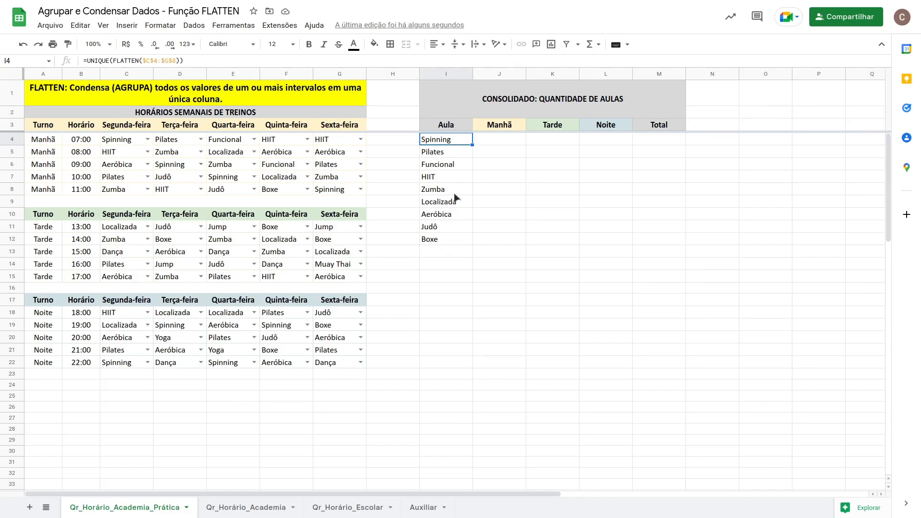
double_click(447, 142)
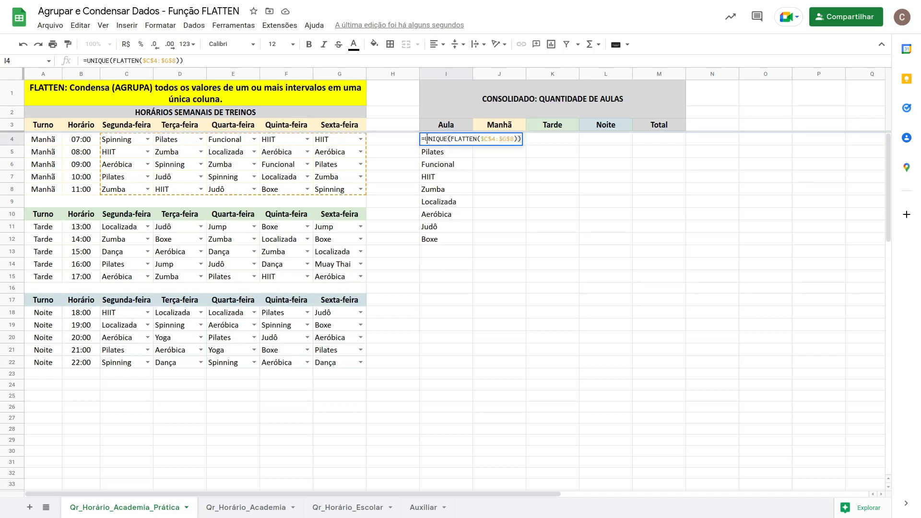
left_click(427, 138)
type("SORT(")
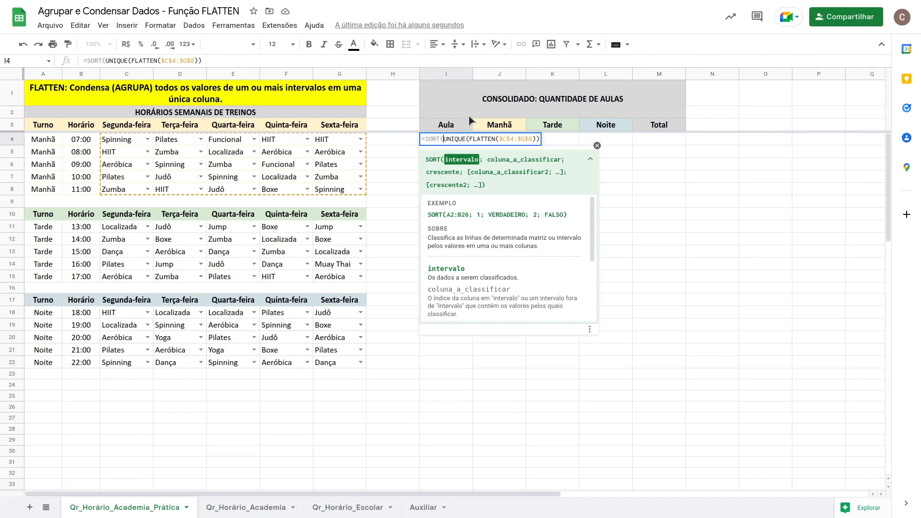
key("End")
type(")")
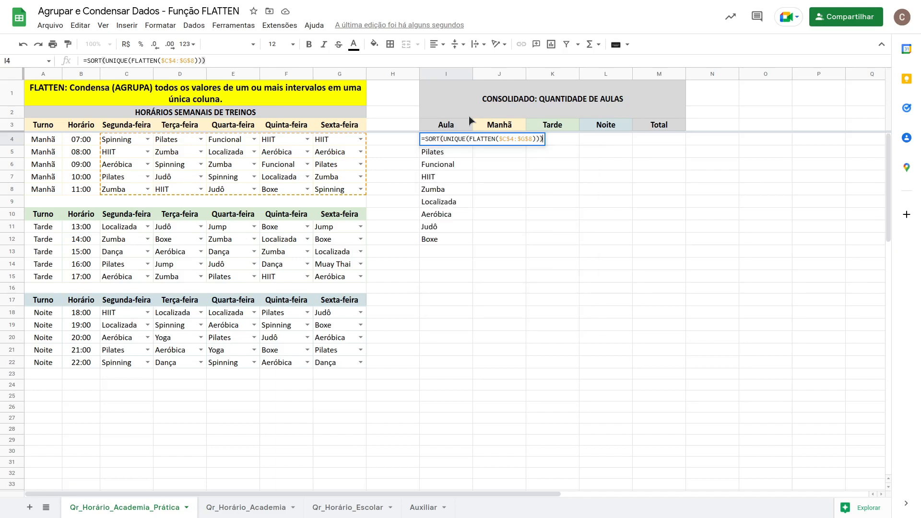
key("Return")
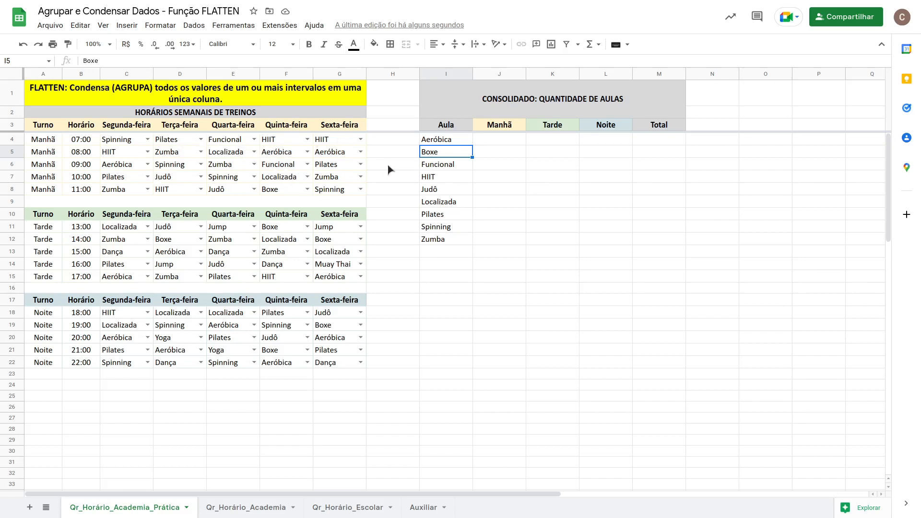
Add the afternoon range $C$11:$G$15 and the evening range $C$18:$G$22 to the FLATTEN inside the I4 formula.
left_click(442, 141)
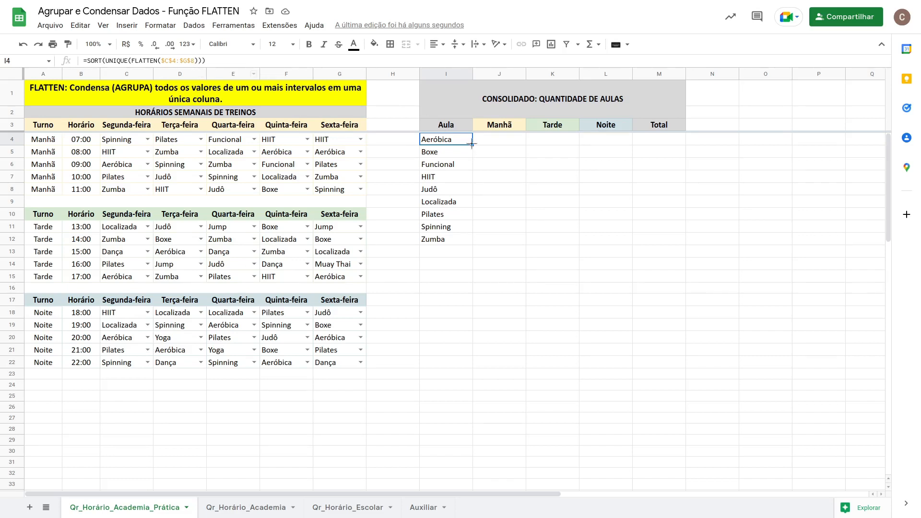
double_click(456, 140)
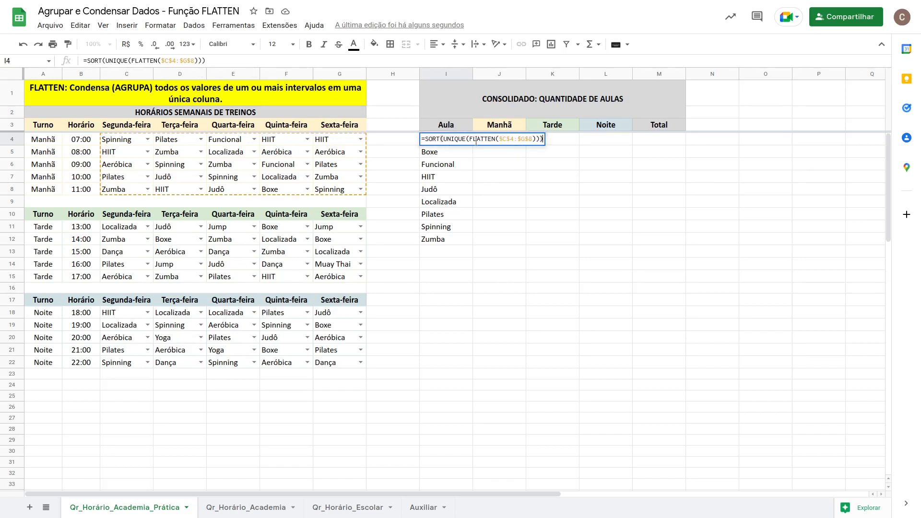
left_click(533, 139)
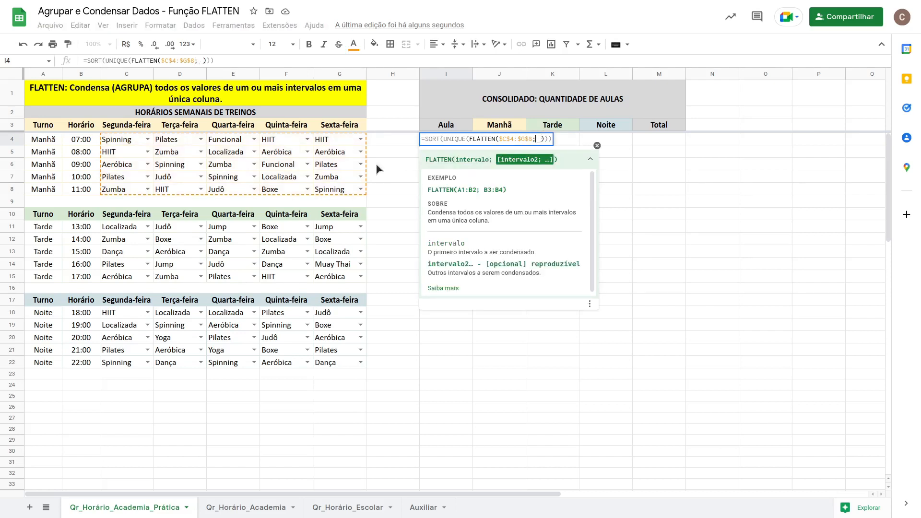
left_click_drag(124, 226, 339, 278)
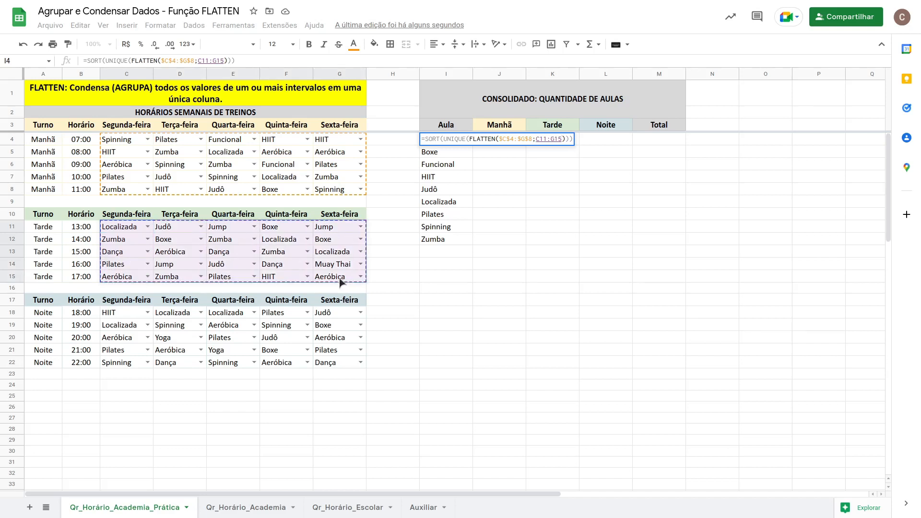
key("F4")
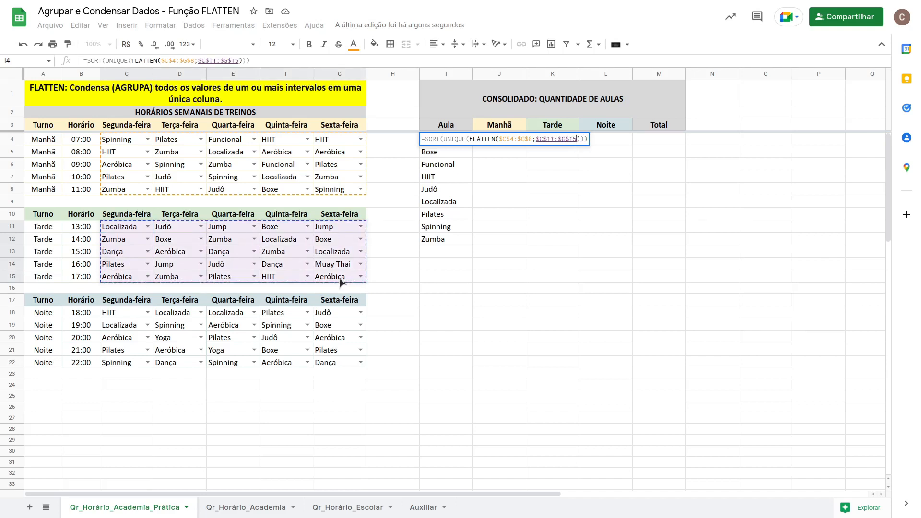
type(";")
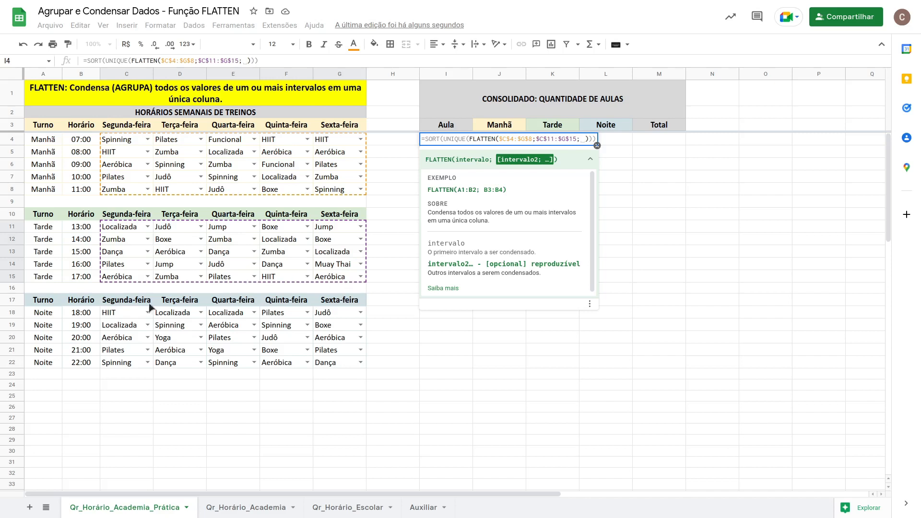
left_click_drag(121, 317, 342, 363)
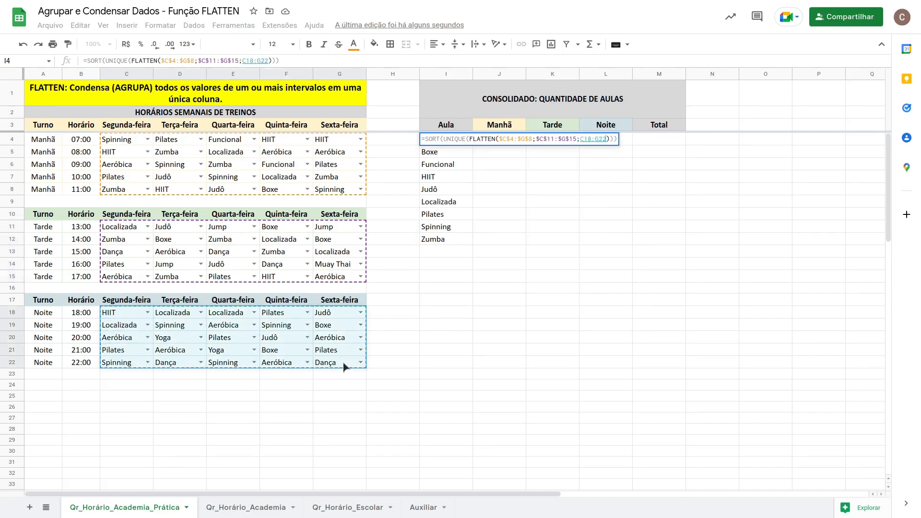
key("F4")
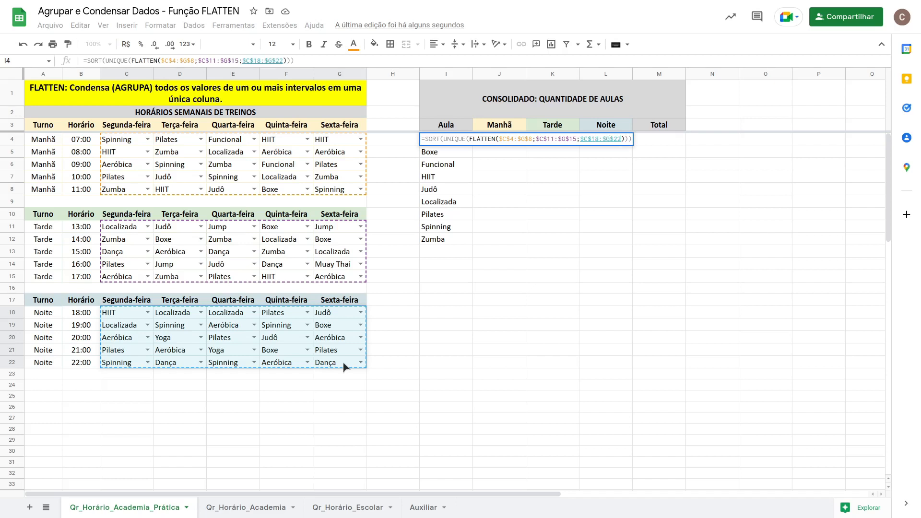
key("Return")
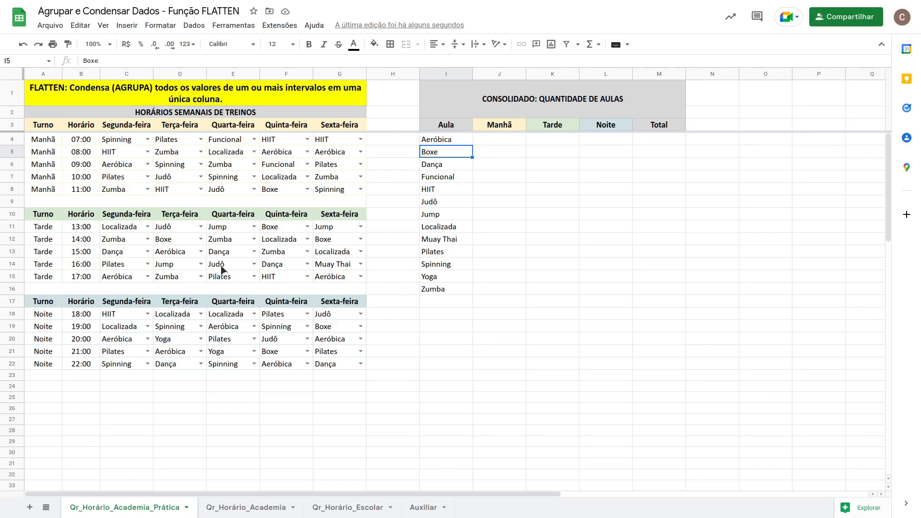
Replace the class in G13, Sexta-feira at 15:00, with the test value Teste.
left_click(255, 264)
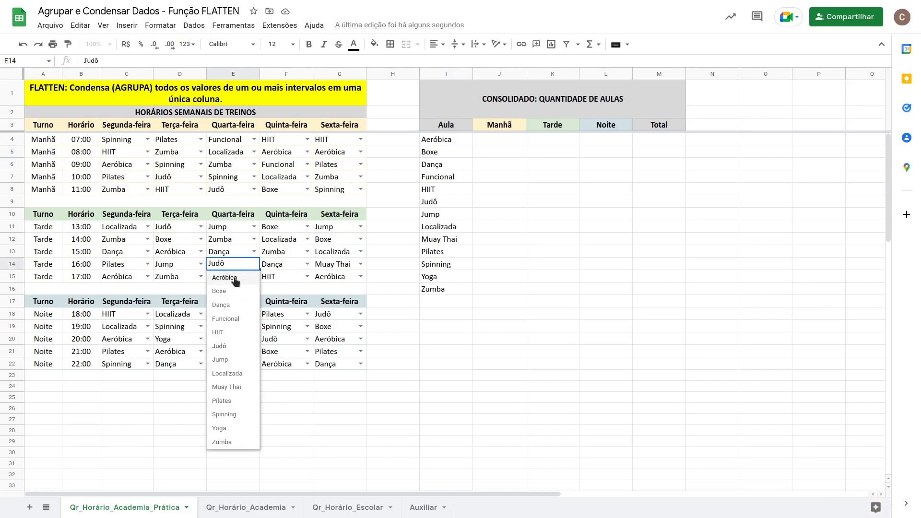
left_click(290, 250)
left_click(306, 253)
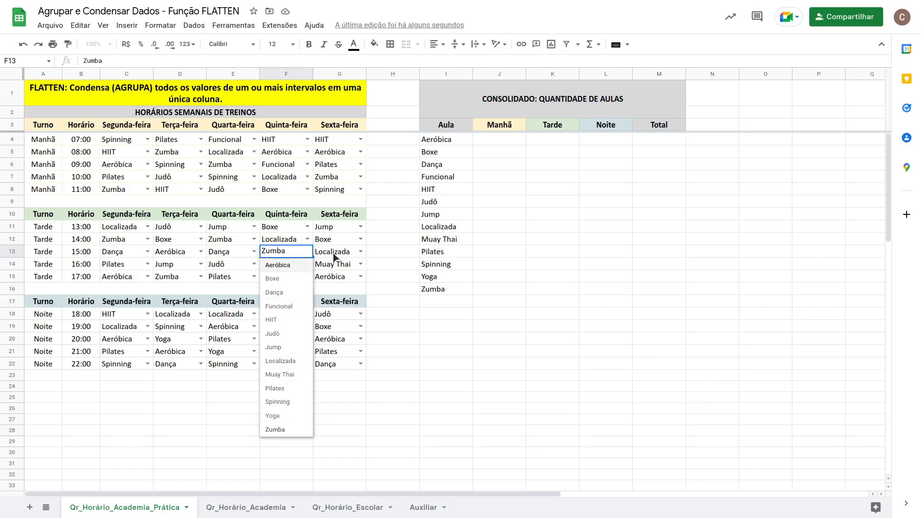
left_click(334, 254)
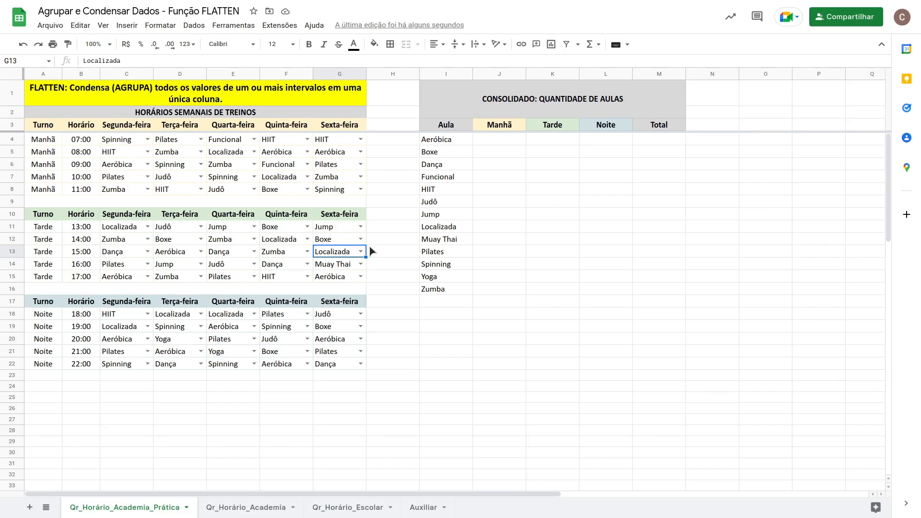
type("Teste")
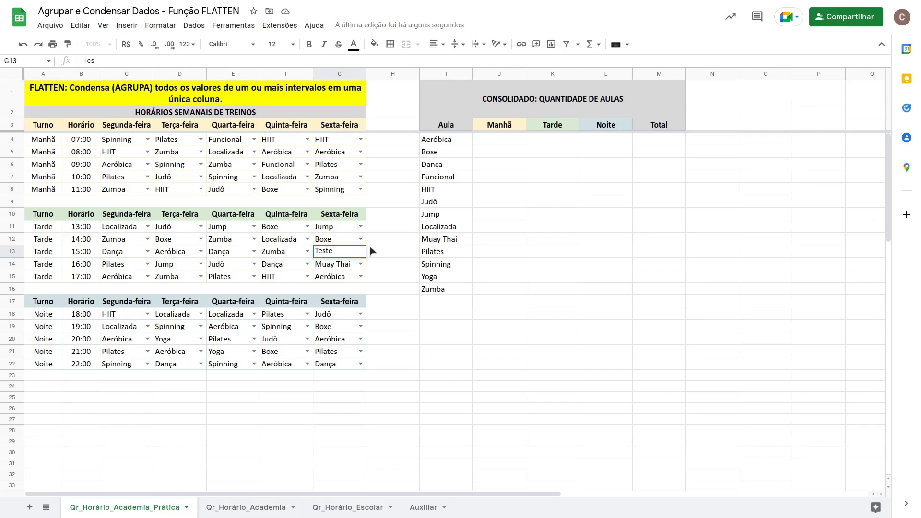
key("Return")
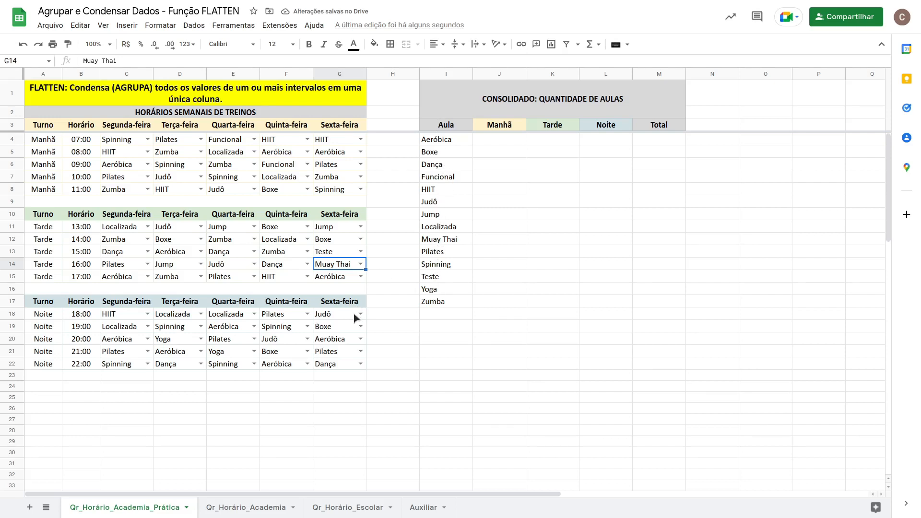
Replace the class in F14, Quinta-feira at 16:00, with the test value Teste2.
left_click(360, 277)
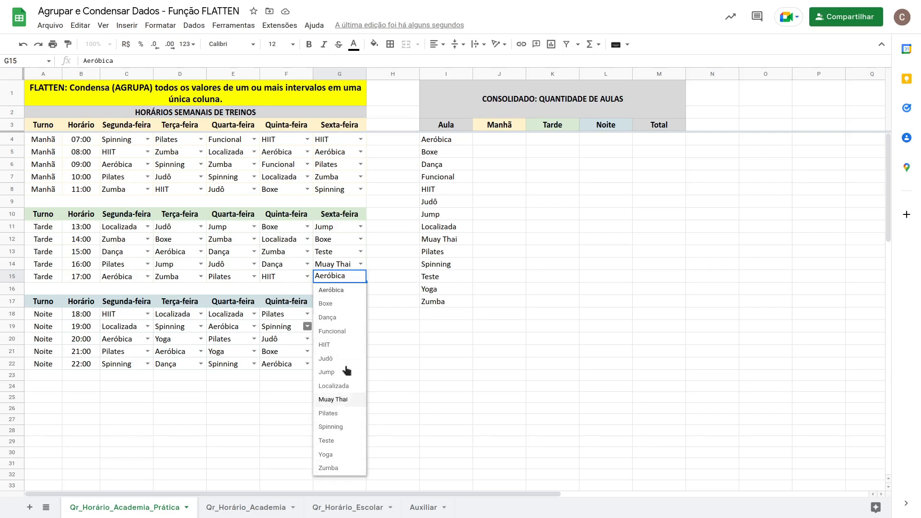
left_click(290, 259)
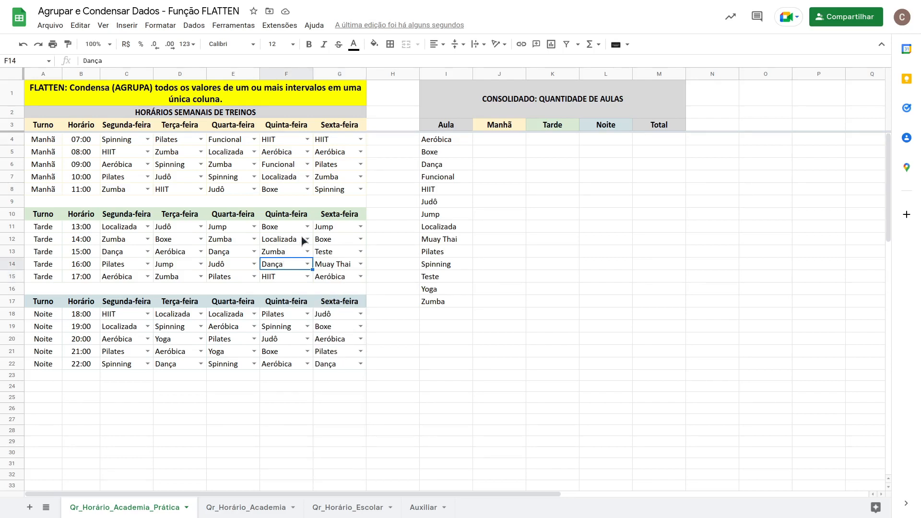
type("Teste2")
key("Return")
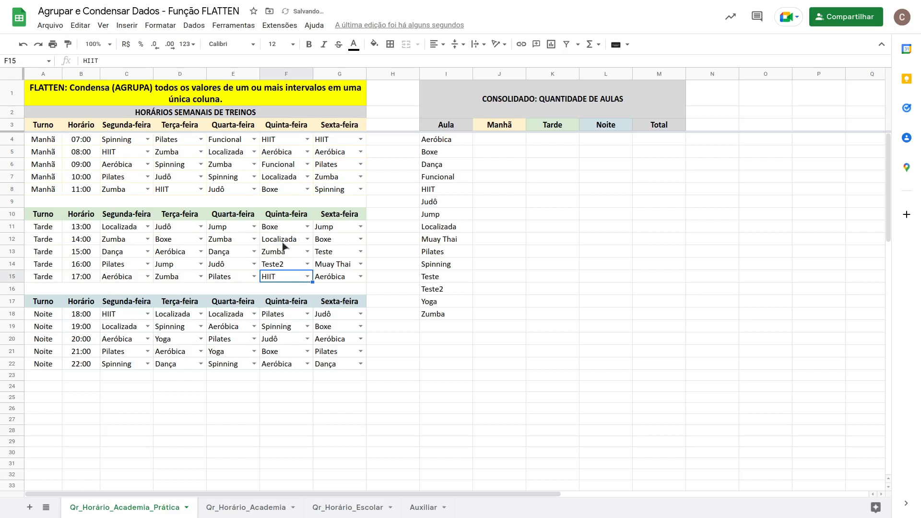
left_click(307, 277)
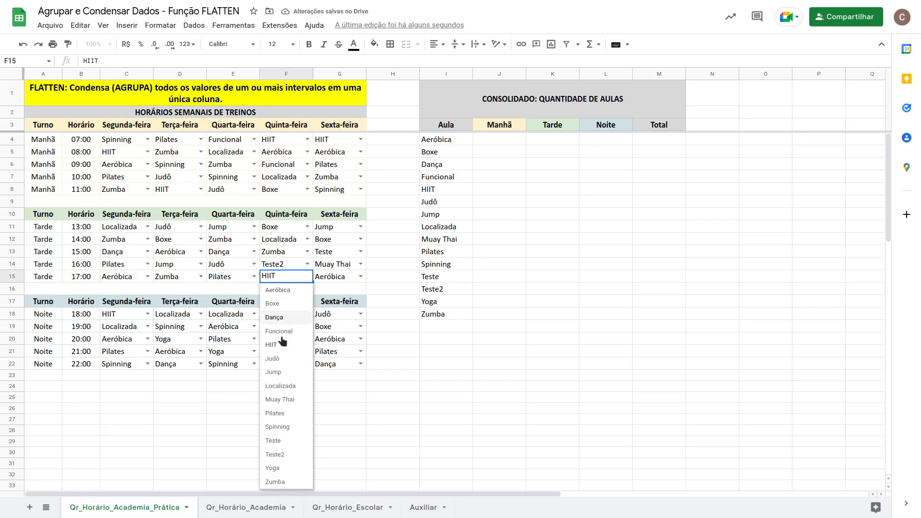
left_click(438, 290)
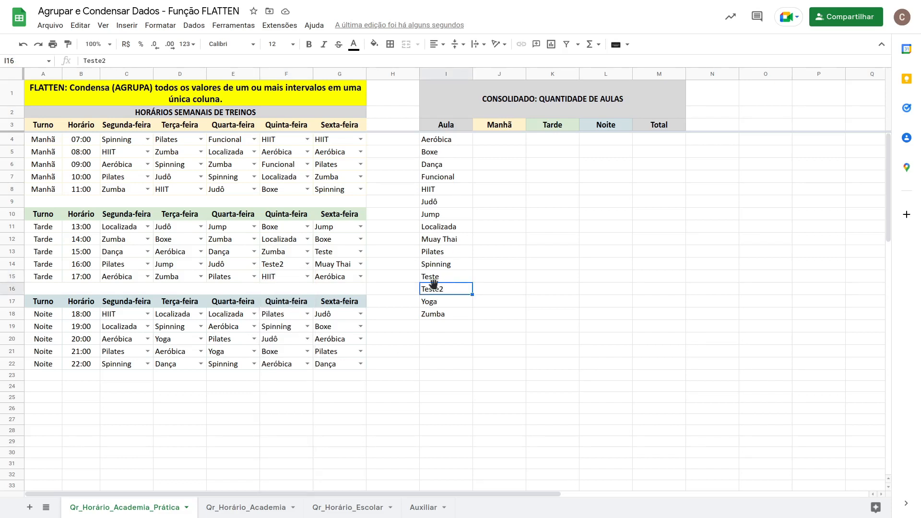
Enter =CONT.SE(C4:G8;I4) in J4 to count the first class in the morning shift, dismissing the autofill suggestion.
left_click(495, 143)
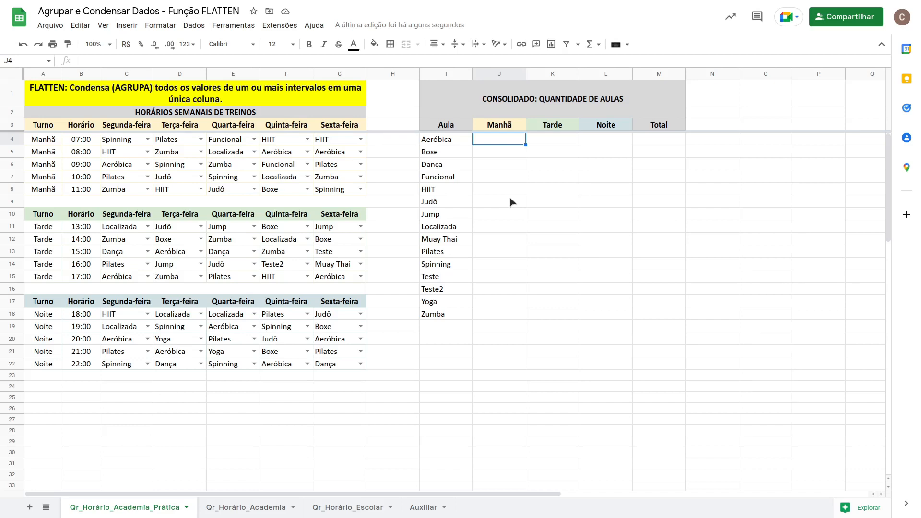
type("=con")
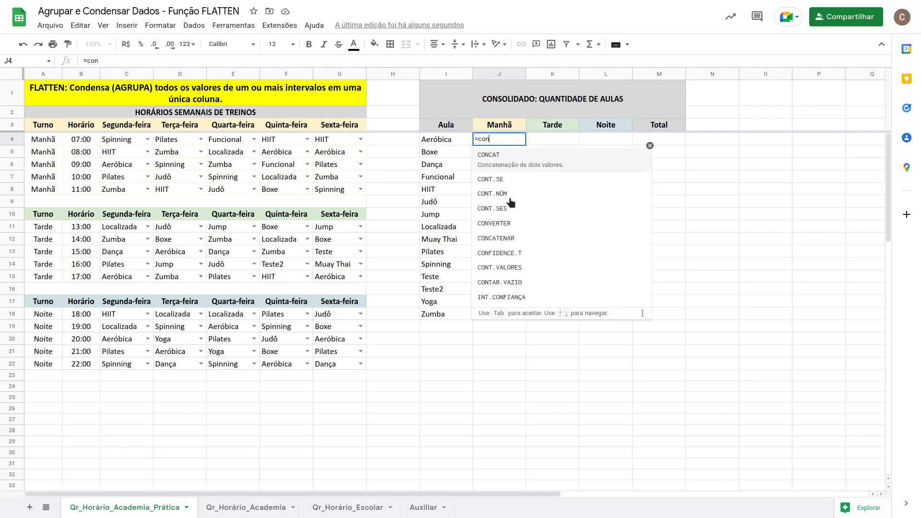
type("t.se(")
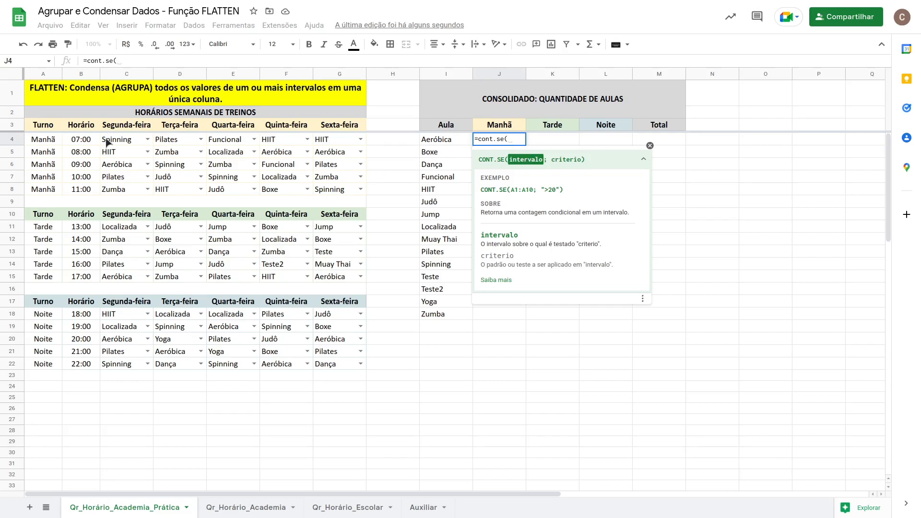
left_click_drag(115, 142, 339, 190)
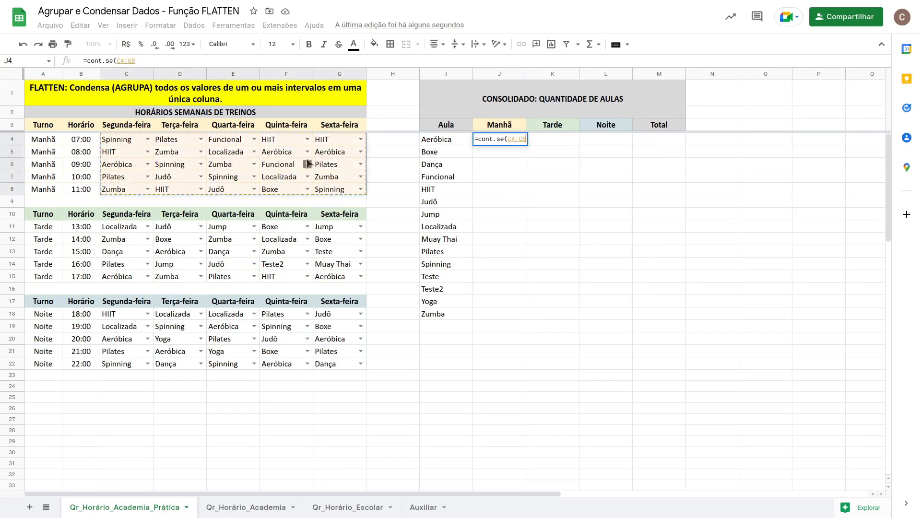
type(";")
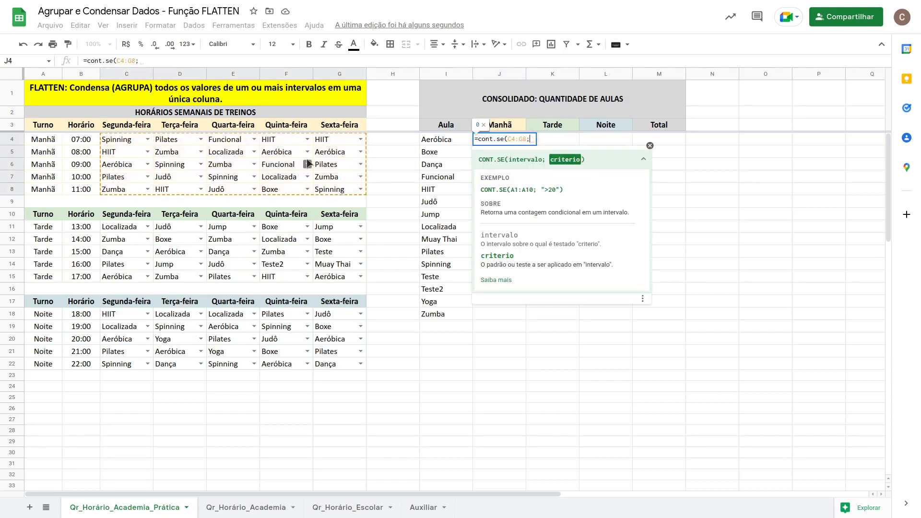
left_click(452, 143)
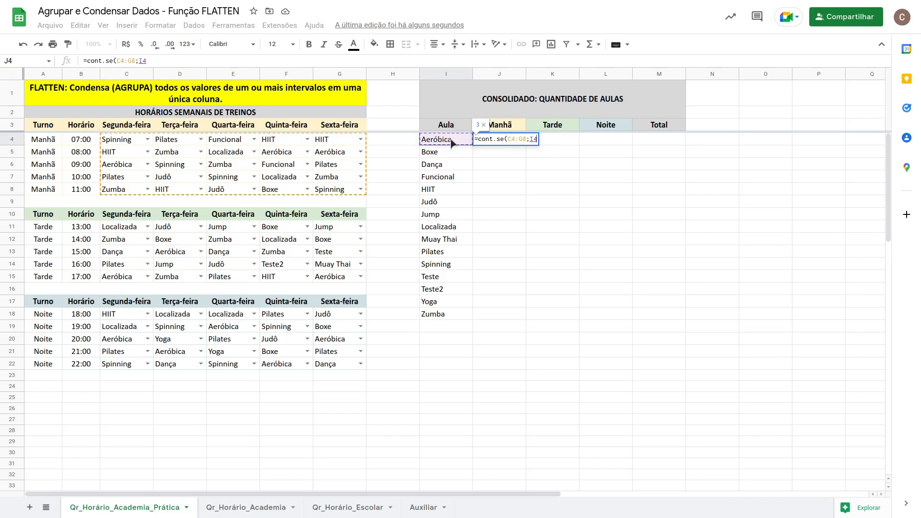
type(")")
key("Return")
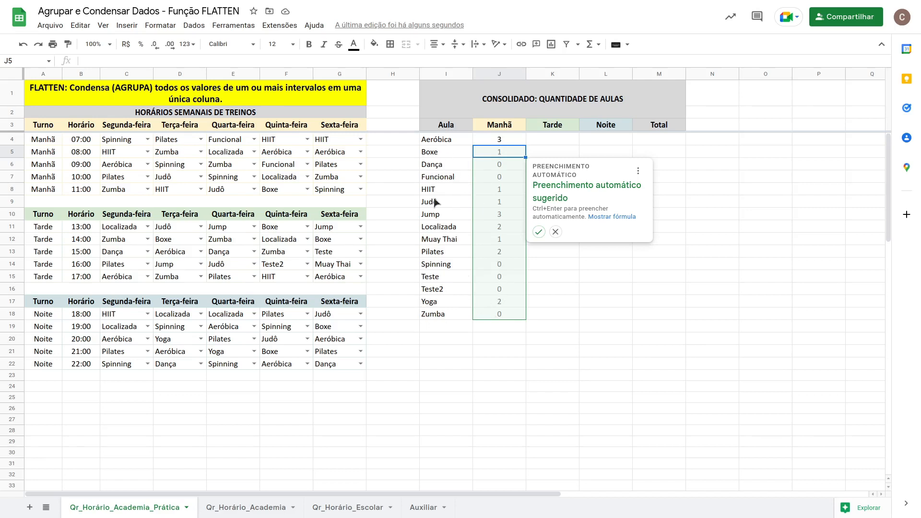
left_click(556, 232)
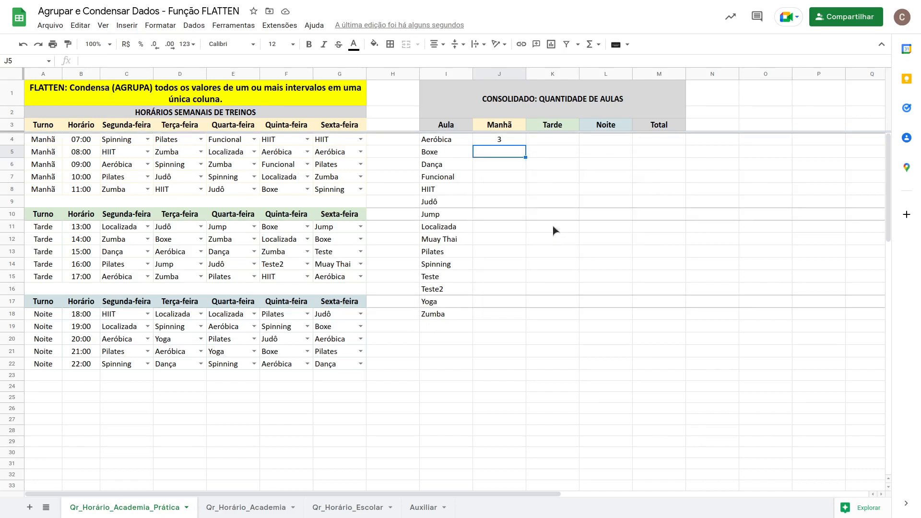
Change the criterion of the J4 formula to the open range I4:I.
left_click(508, 140)
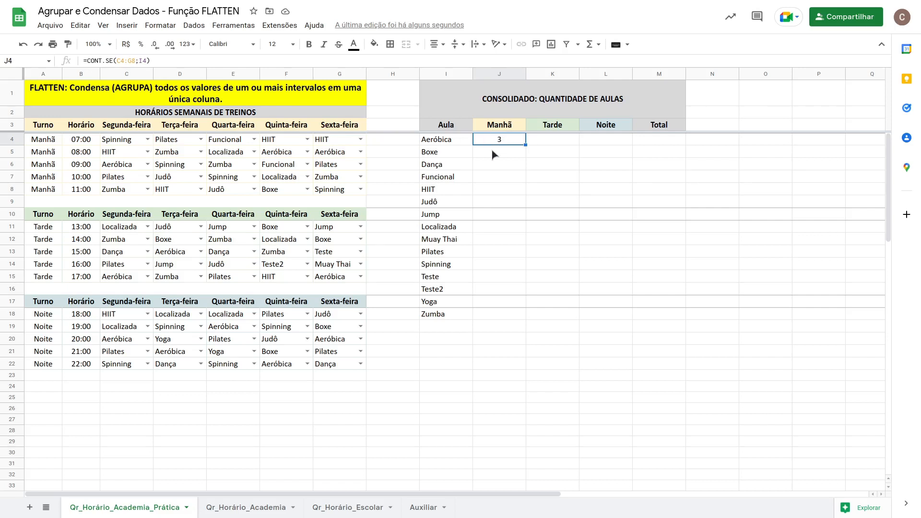
double_click(497, 140)
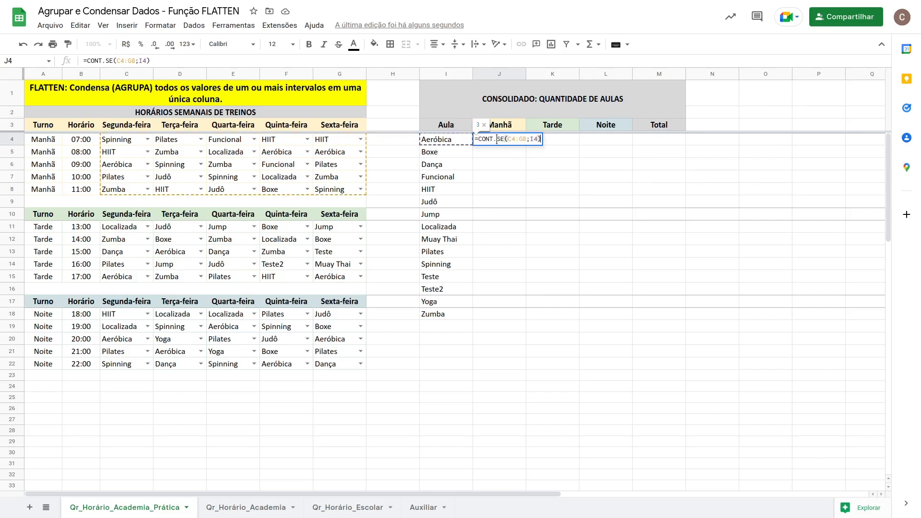
left_click(538, 140)
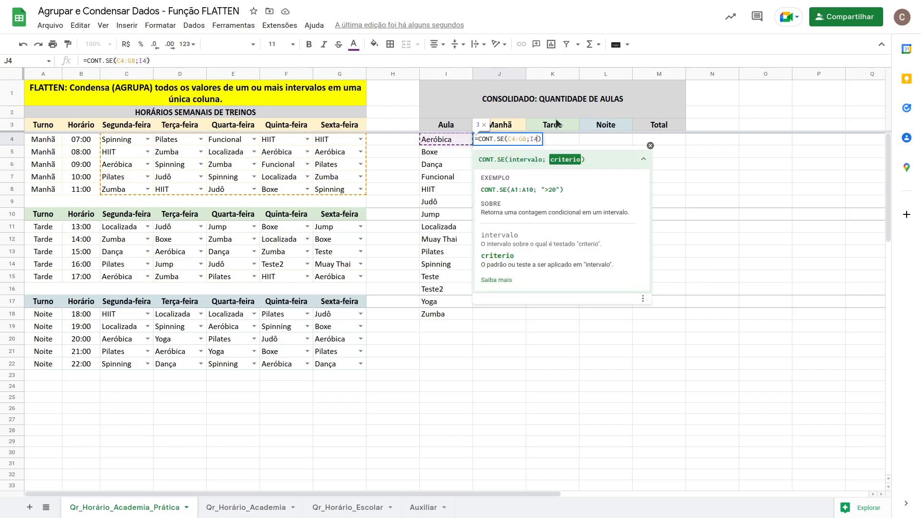
type(":")
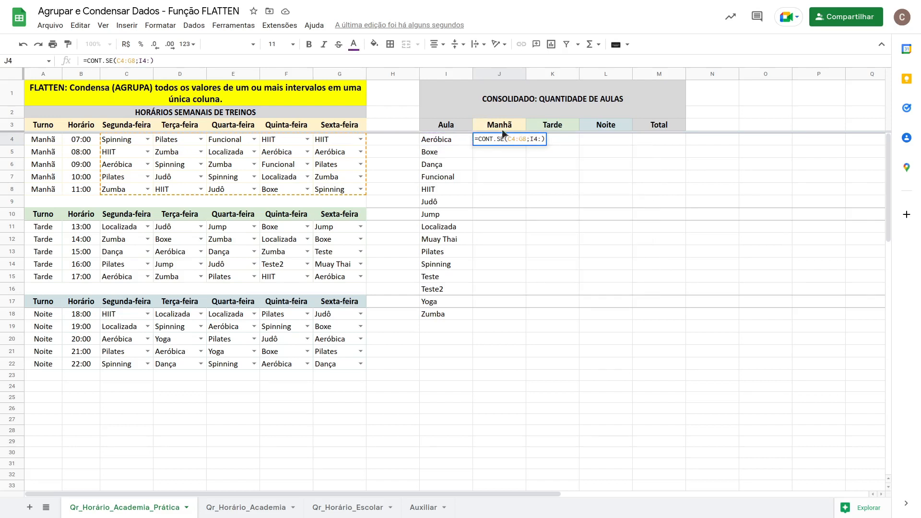
type("I")
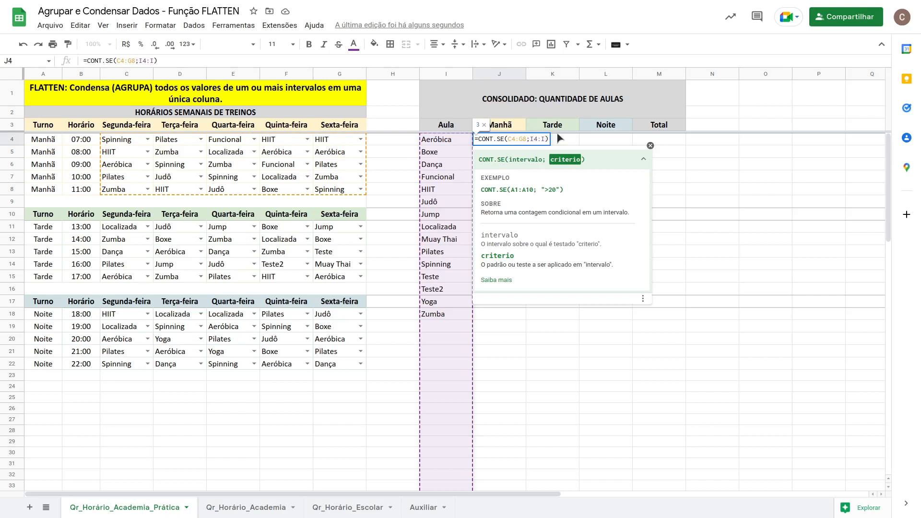
key("Return")
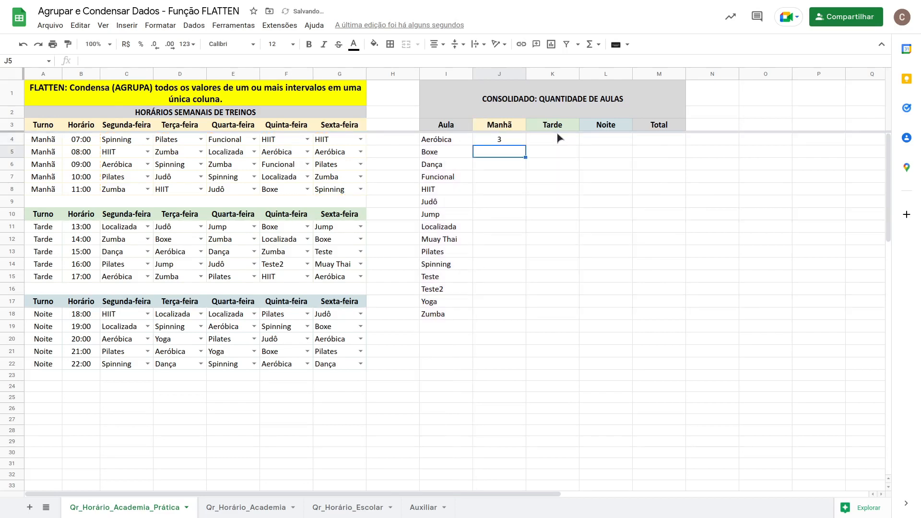
Wrap the J4 formula in ARRAYFORMULA so the morning counts fill down column J.
left_click(506, 140)
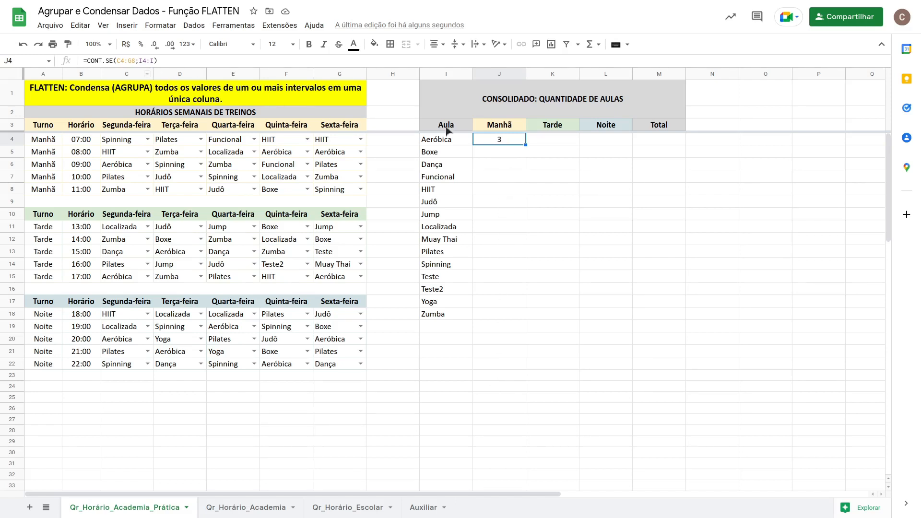
double_click(487, 137)
left_click(478, 139)
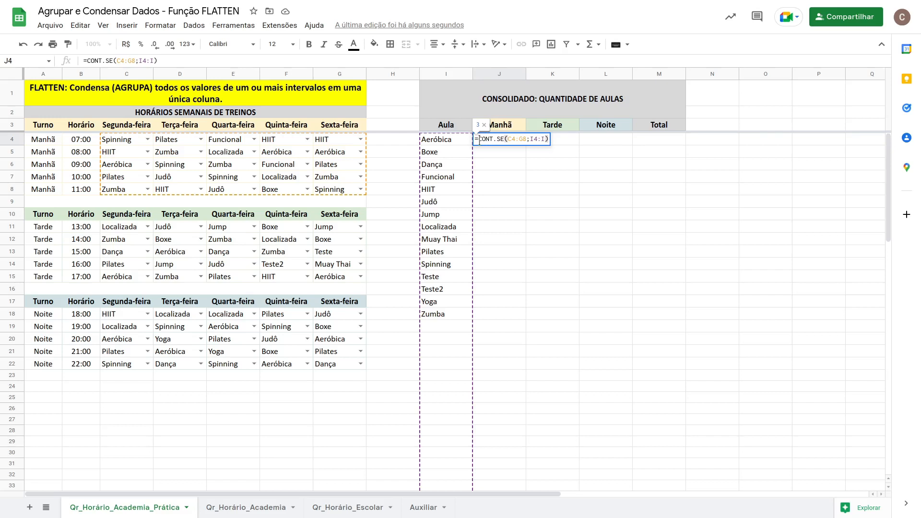
type("ARRA")
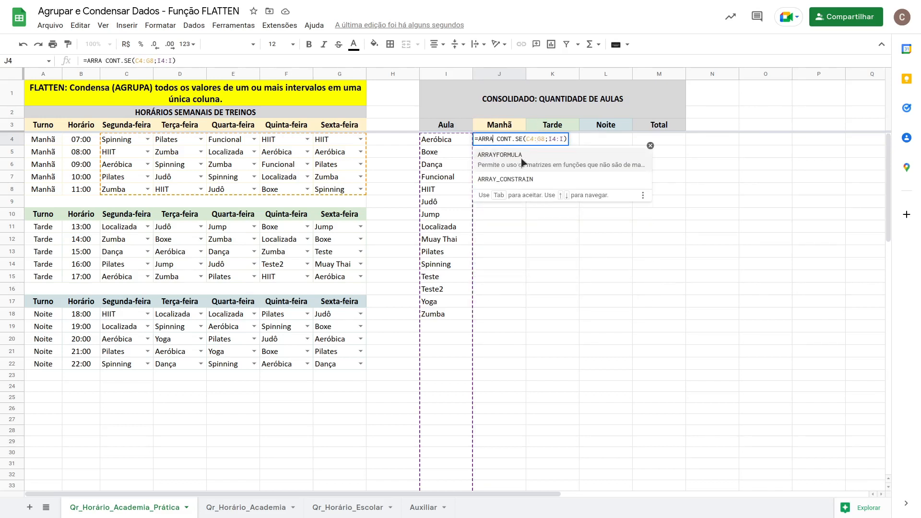
left_click(521, 158)
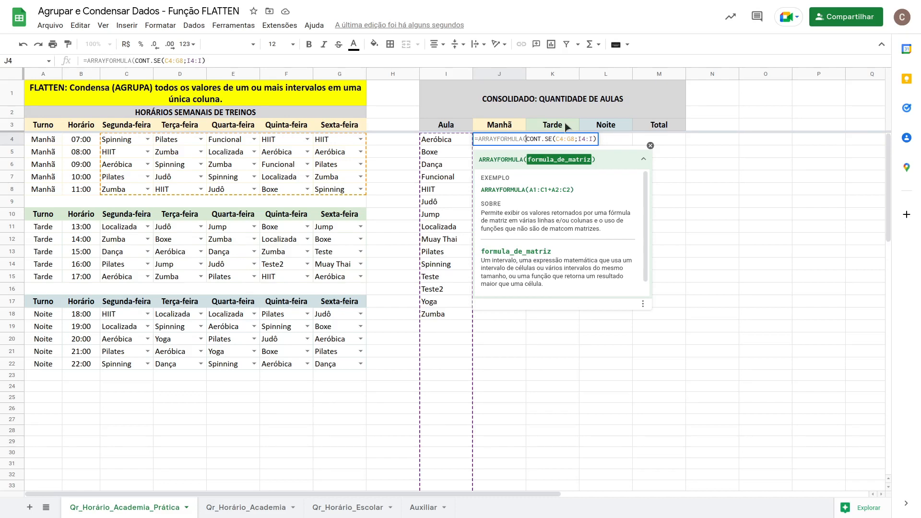
key("Delete")
key("Return")
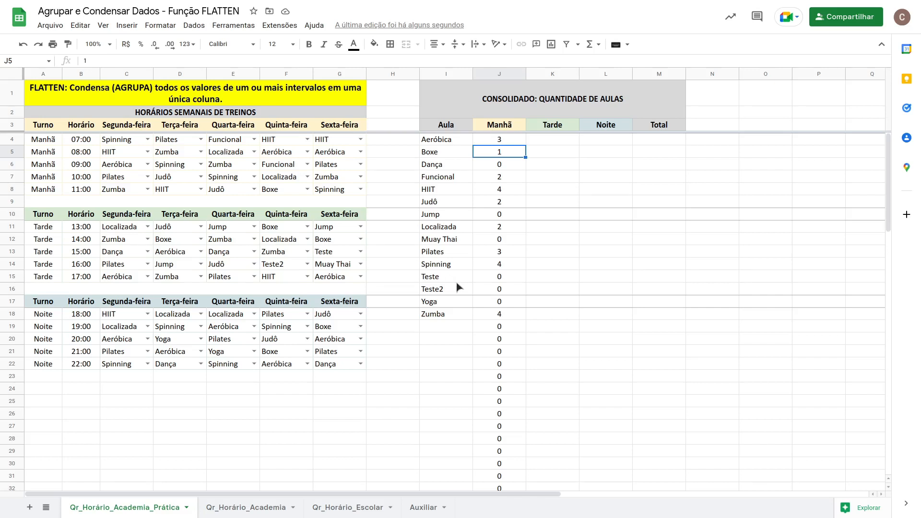
Wrap the CONT.SE inside the J4 formula in SE(I4:I="";"";…) so rows without a class stay blank.
left_click(504, 326)
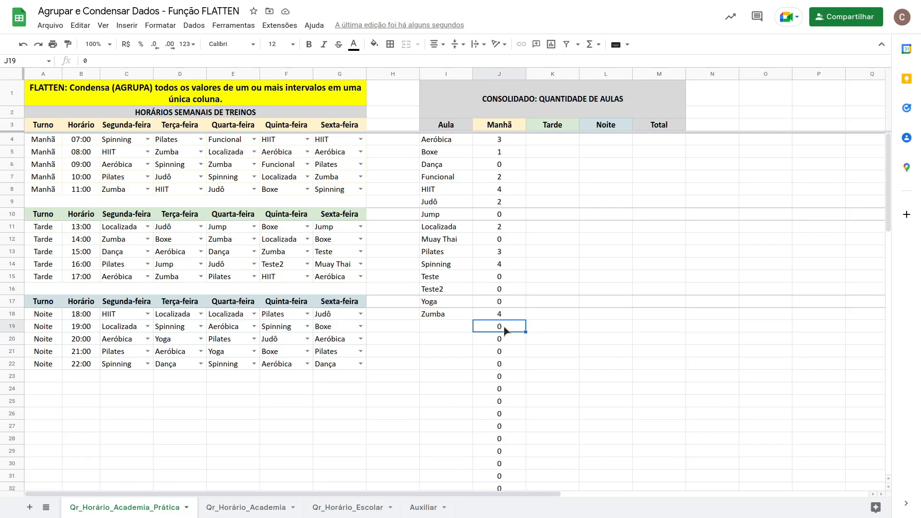
left_click(498, 140)
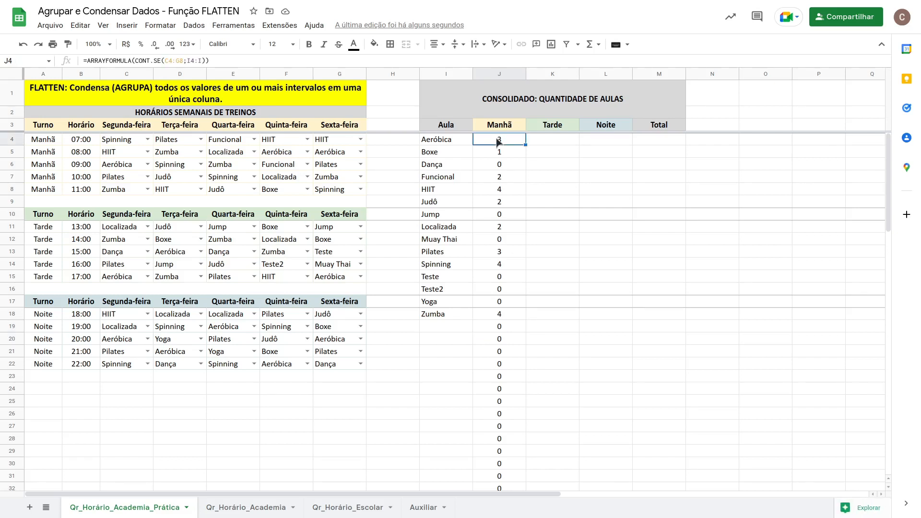
left_click(135, 60)
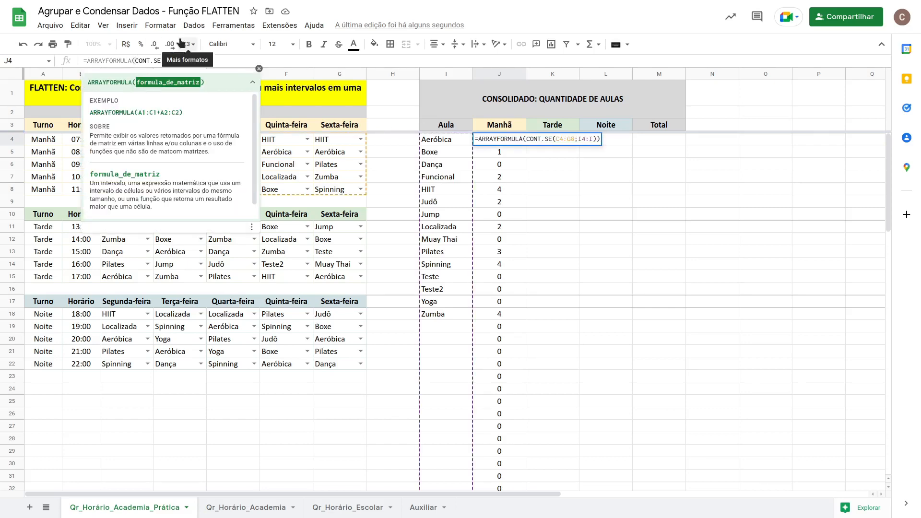
type("SE(")
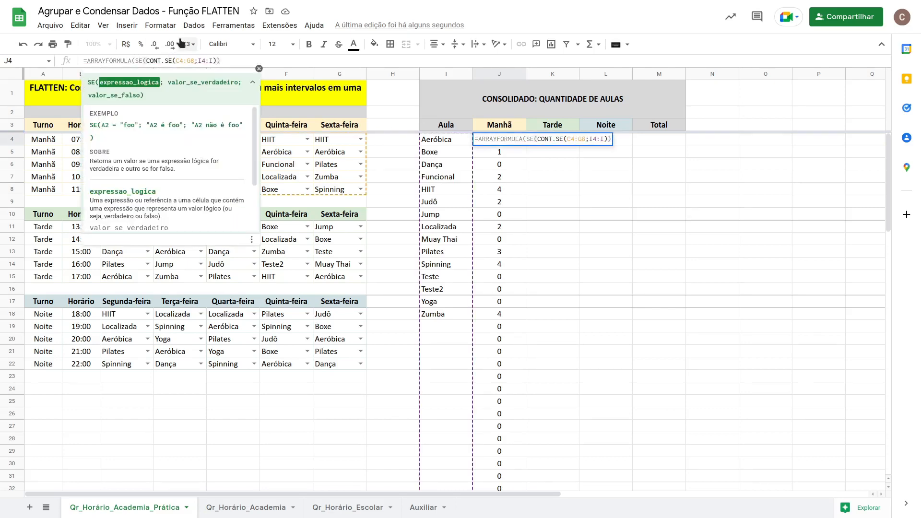
left_click_drag(447, 141, 446, 211)
key("BackSpace")
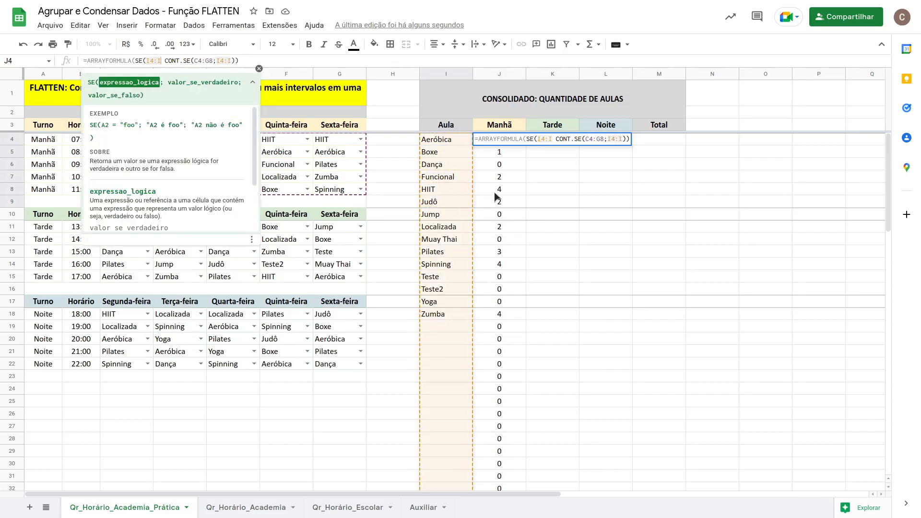
type("=\"\"")
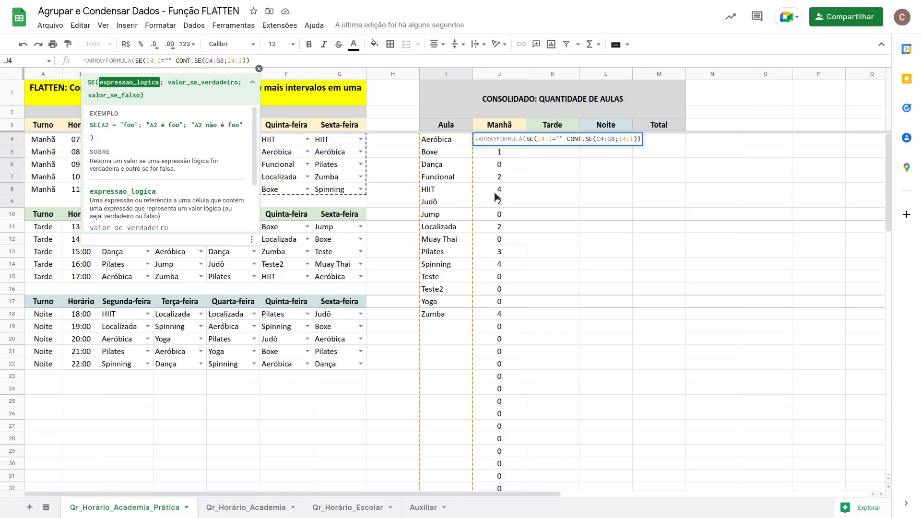
type(";\"\"")
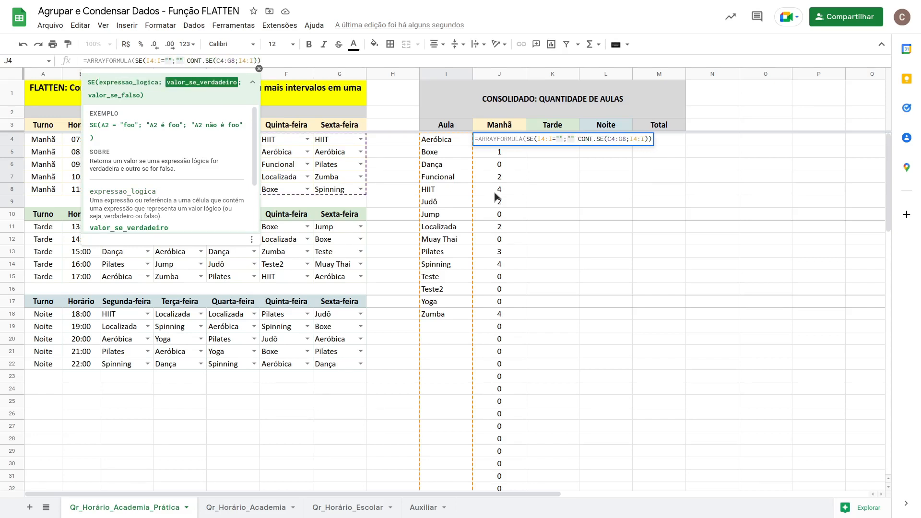
type(";")
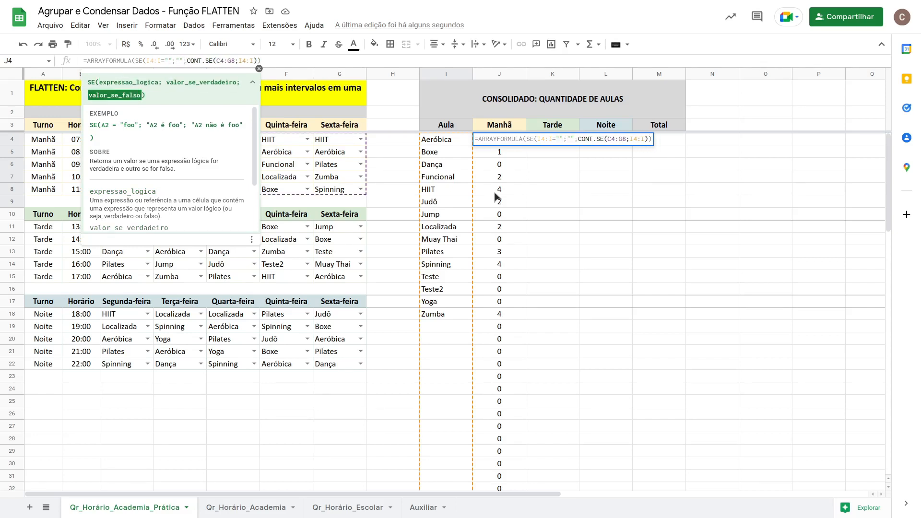
key("Return")
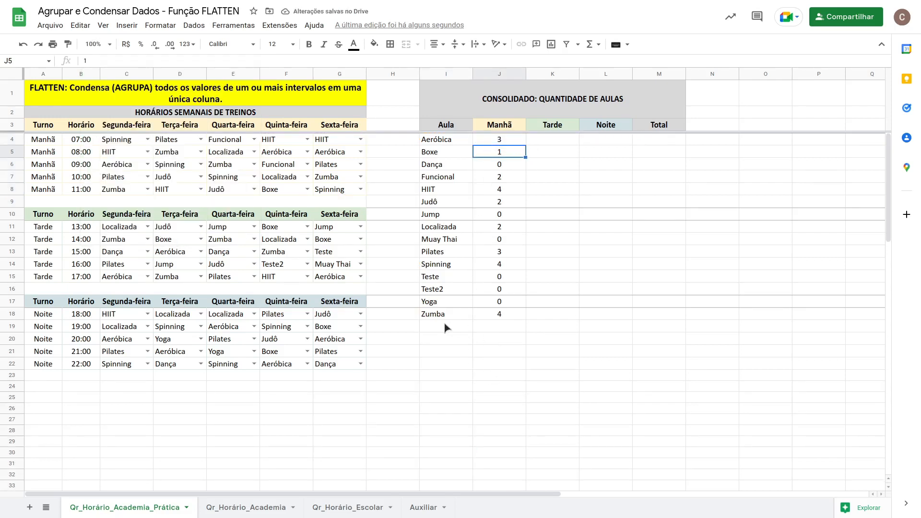
Replace the class in G19, Sexta-feira at 19:00 in the evening shift, with the test value Teste4.
left_click(326, 330)
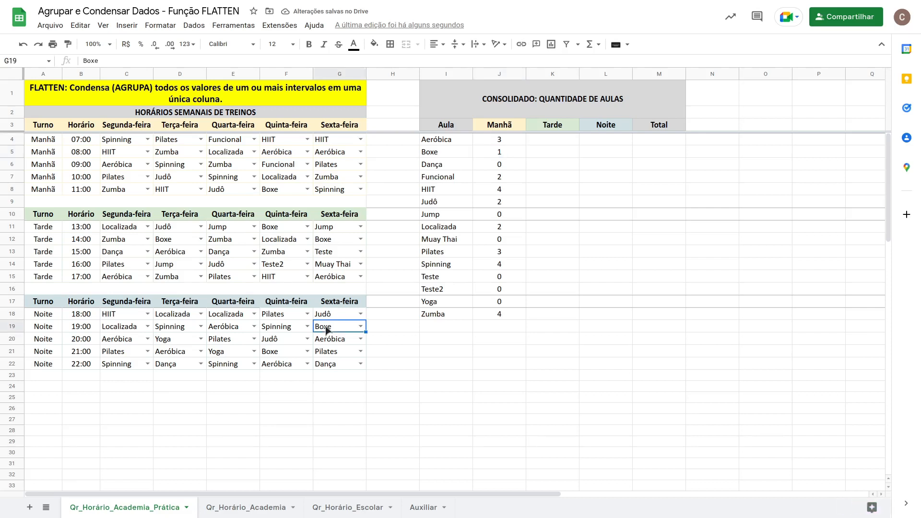
type("tESTE4")
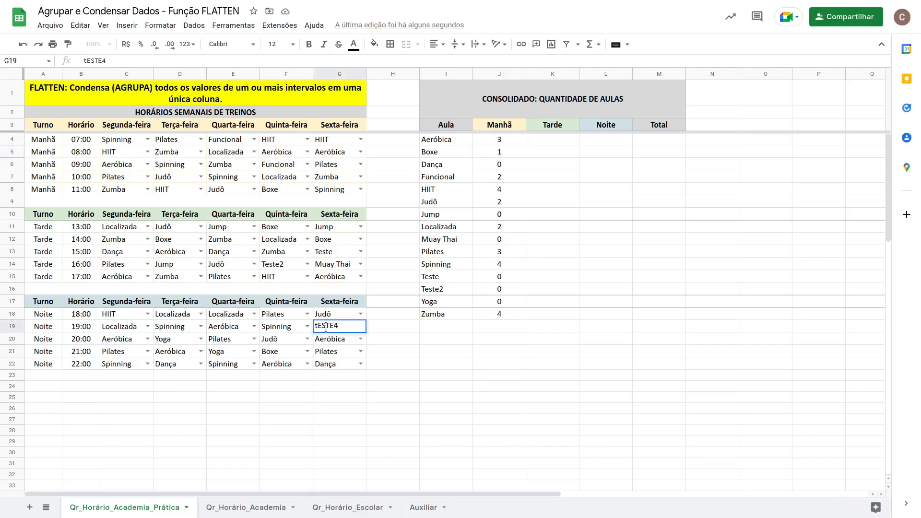
key("BackSpace")
key("BackSpace")
key("BackSpace")
key("BackSpace")
key("BackSpace")
key("BackSpace")
type("Te")
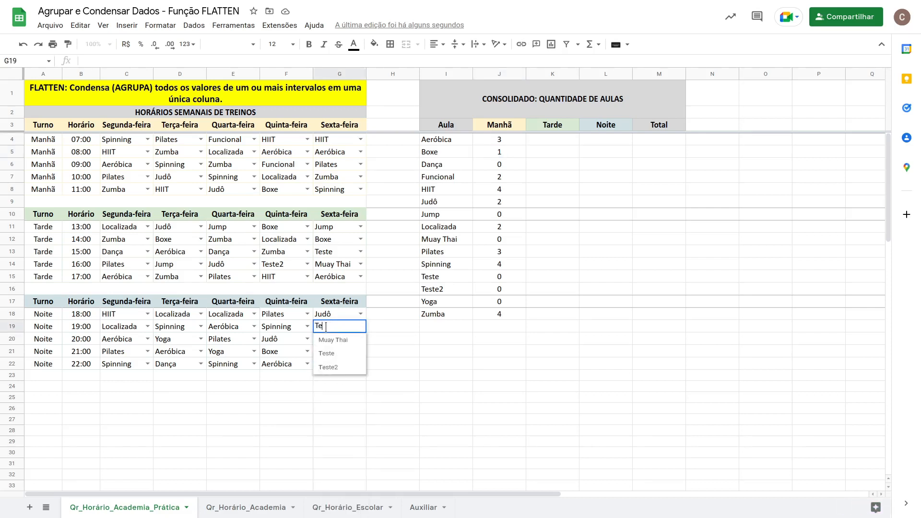
type("ste4")
key("Return")
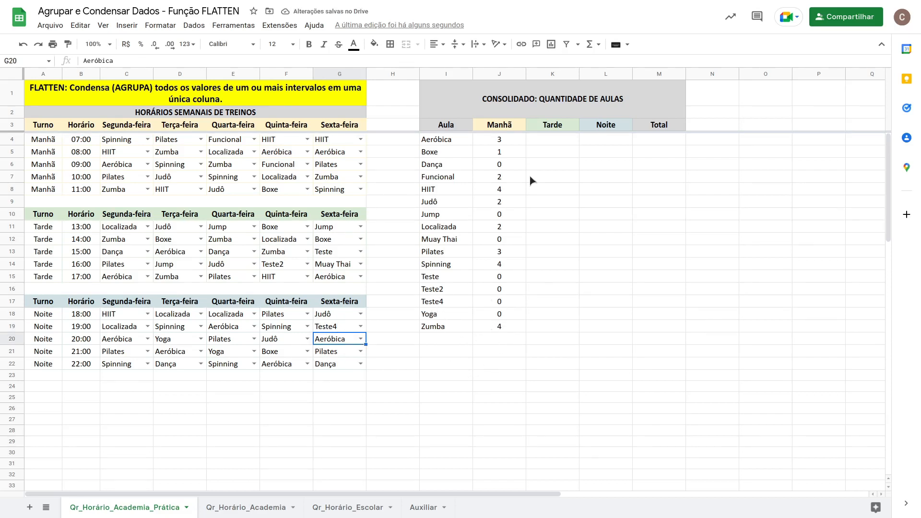
left_click(511, 136)
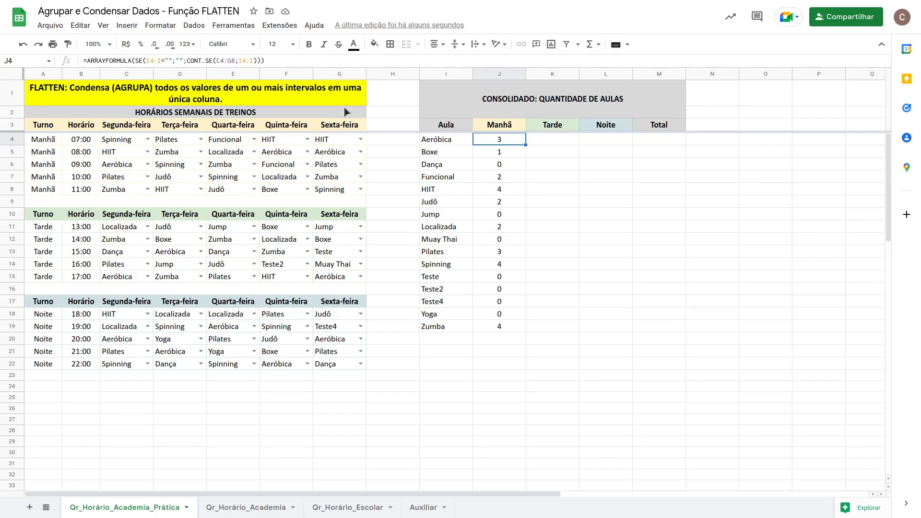
Make the ranges in the J4 formula absolute: $I$4:$I in both places and $C$4:$G$8 as the count range.
double_click(491, 137)
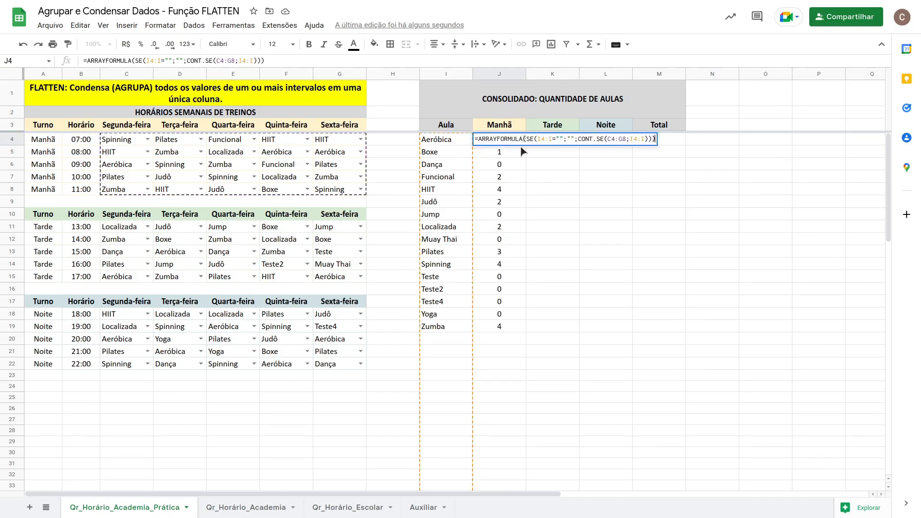
left_click(550, 138)
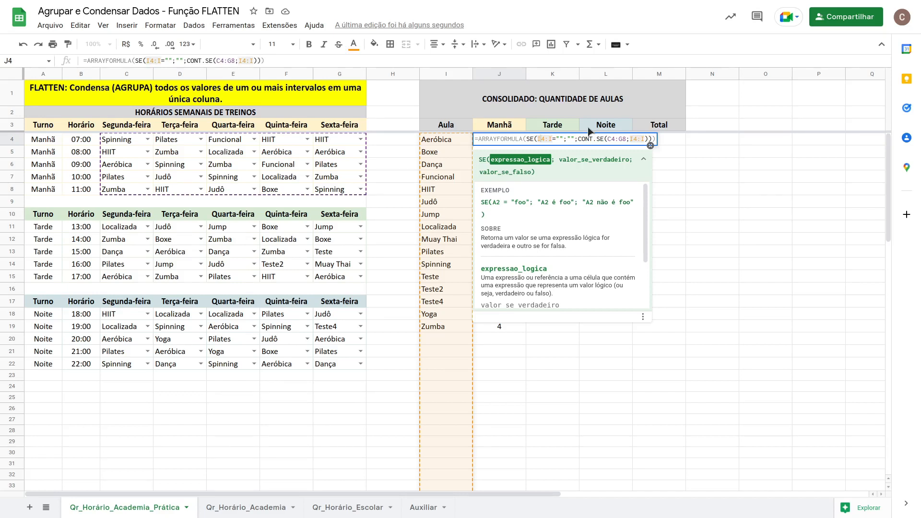
key("F4")
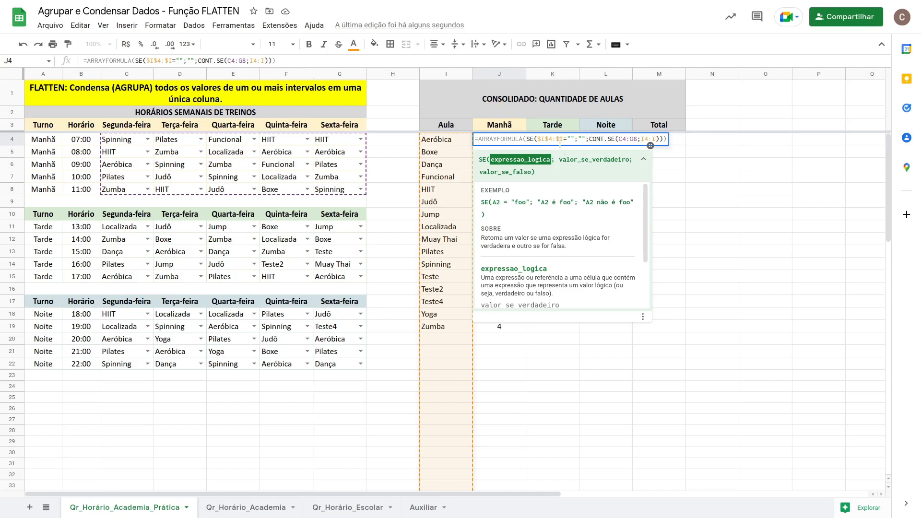
left_click(629, 139)
key("F4")
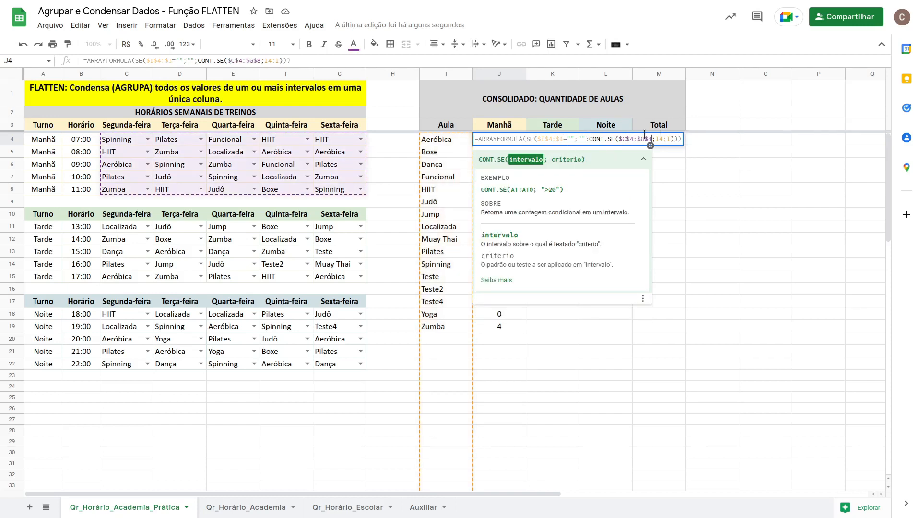
left_click(664, 140)
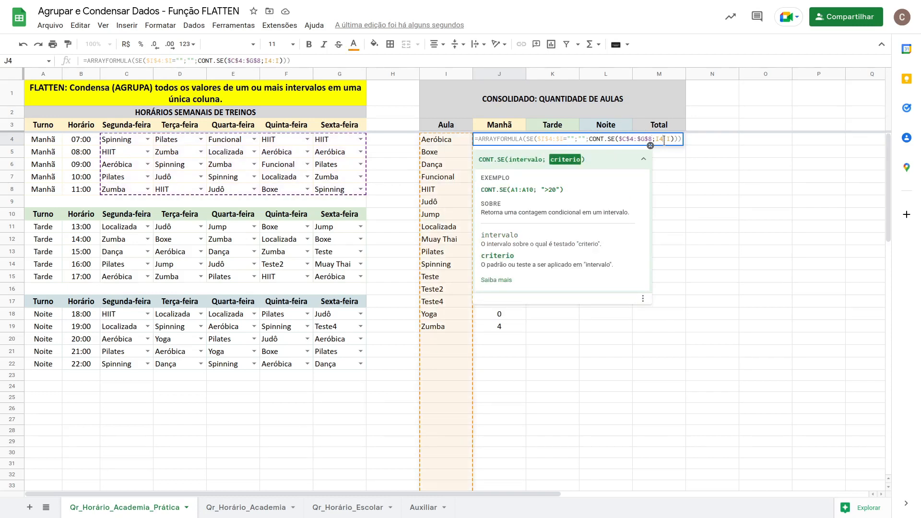
key("F4")
key("Return")
Copy the J4 formula across to K4 and L4 for the afternoon and evening columns.
left_click(521, 140)
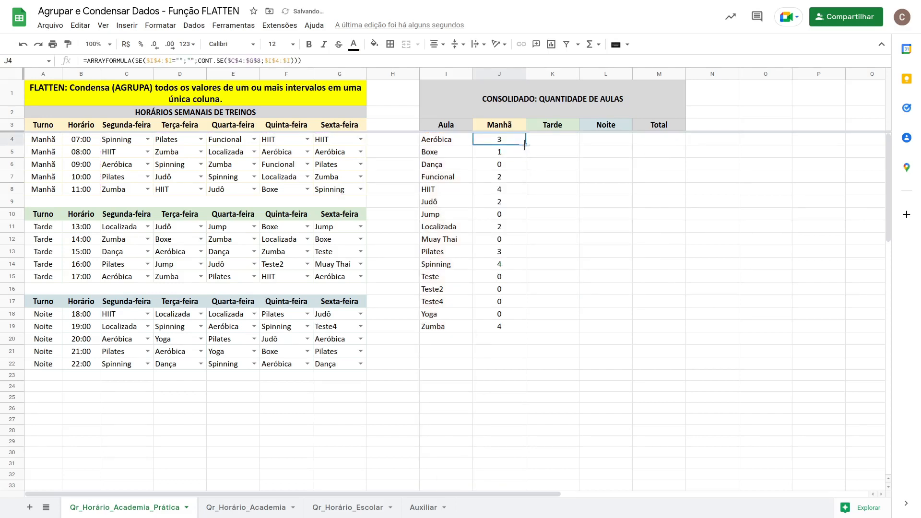
left_click_drag(525, 145, 611, 140)
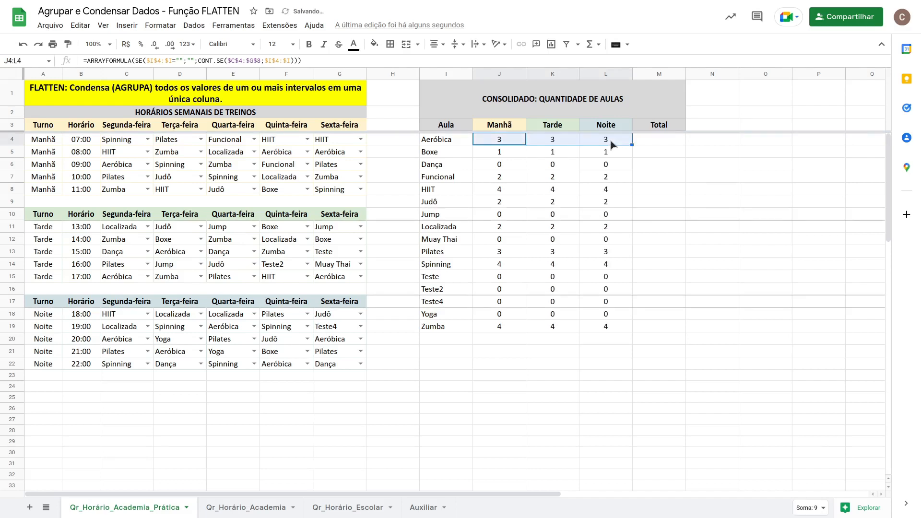
left_click(611, 140)
Change the count range of the K4 formula to $C$11:$G$15 for the afternoon shift.
left_click(560, 139)
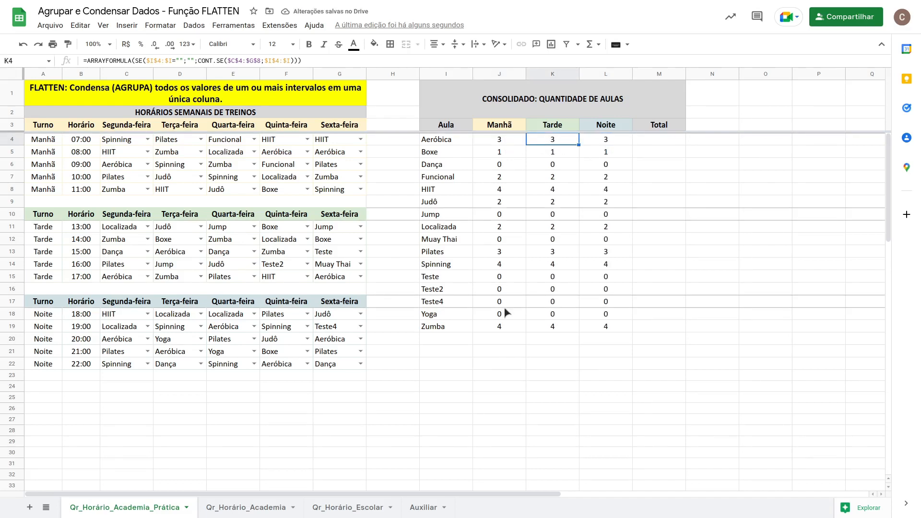
double_click(551, 139)
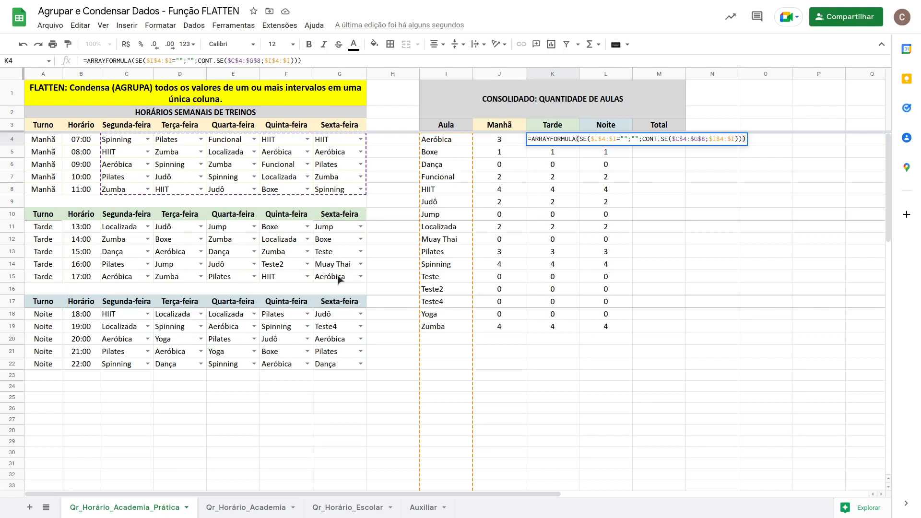
left_click(683, 139)
key("Delete")
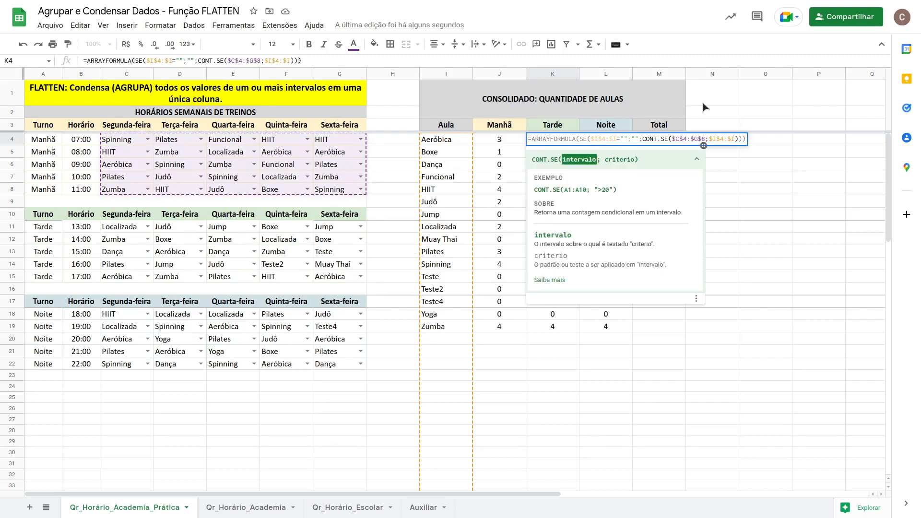
type("11")
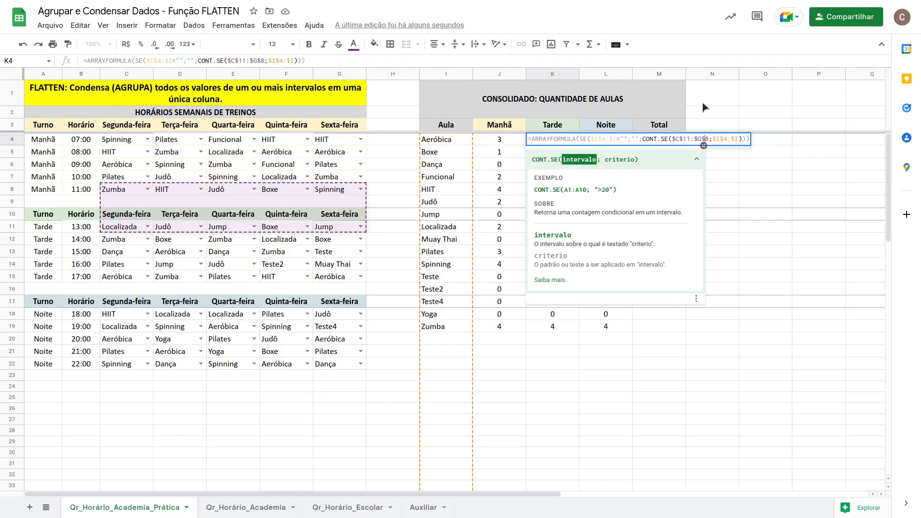
key("Delete")
type("15")
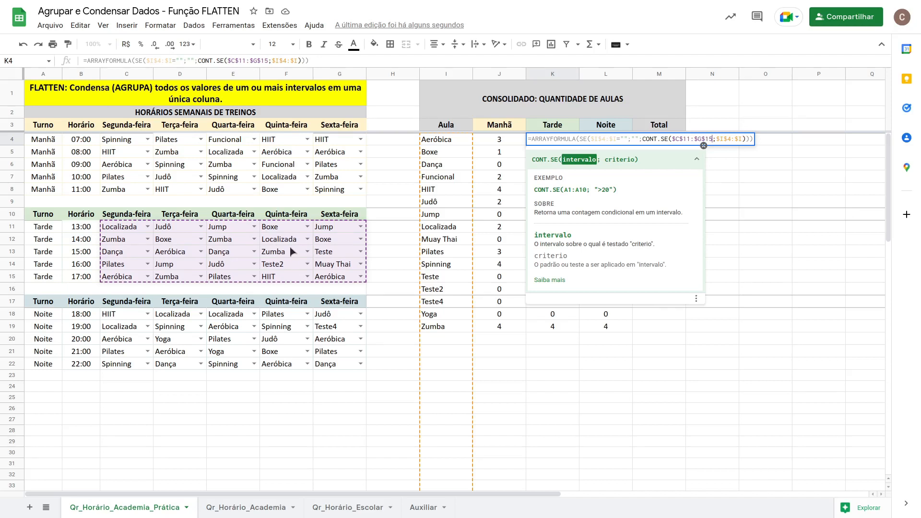
key("Return")
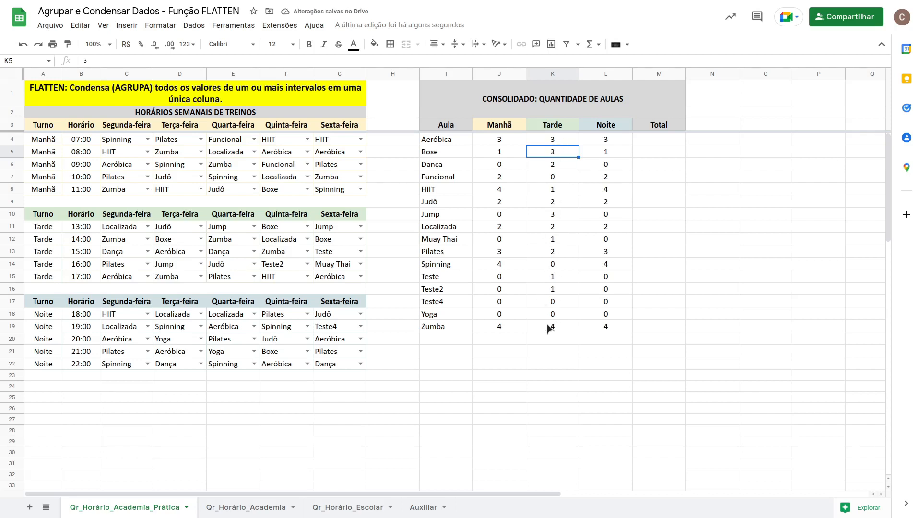
Change the count range of the L4 formula to $C$18:$G$22 for the evening shift.
left_click(612, 140)
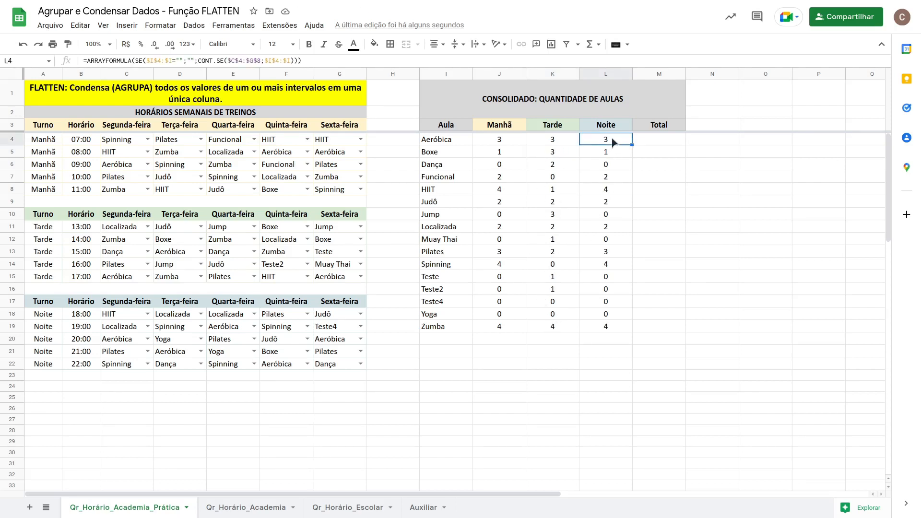
double_click(613, 141)
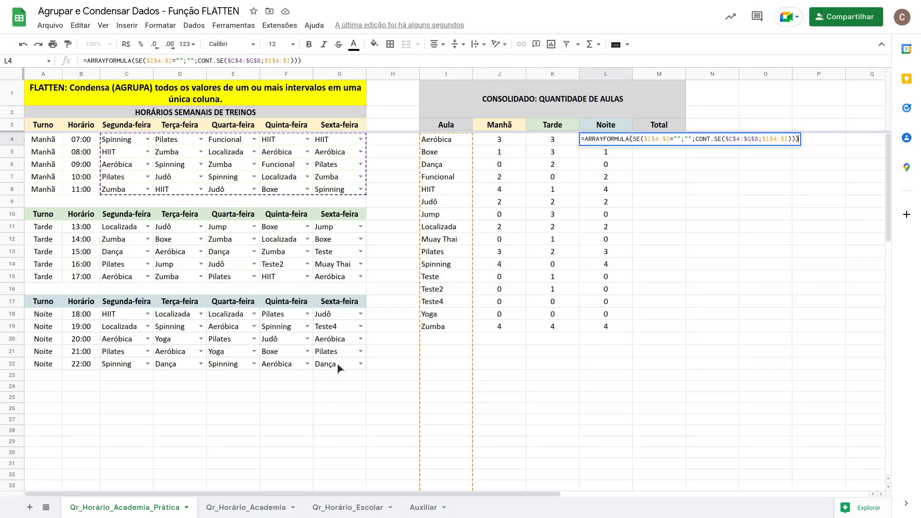
left_click(734, 139)
key("BackSpace")
type("1")
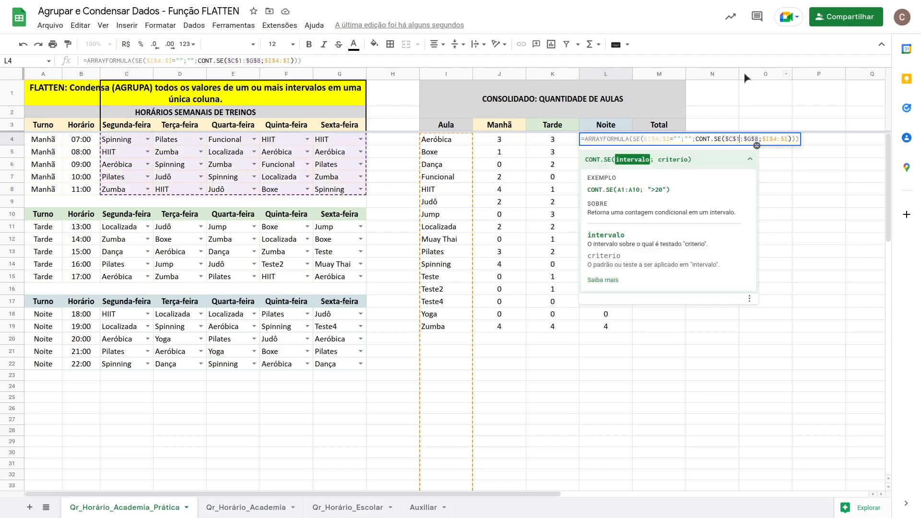
type("8")
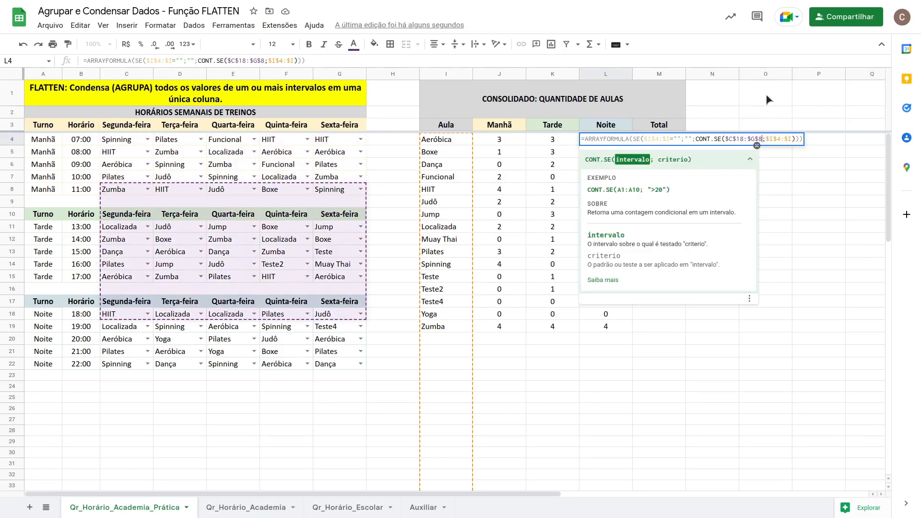
key("BackSpace")
type("22")
key("Return")
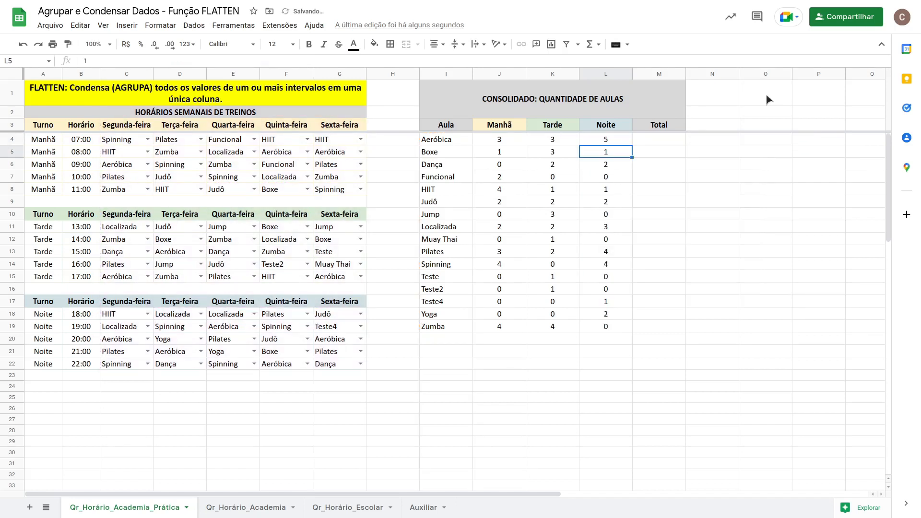
left_click(608, 142)
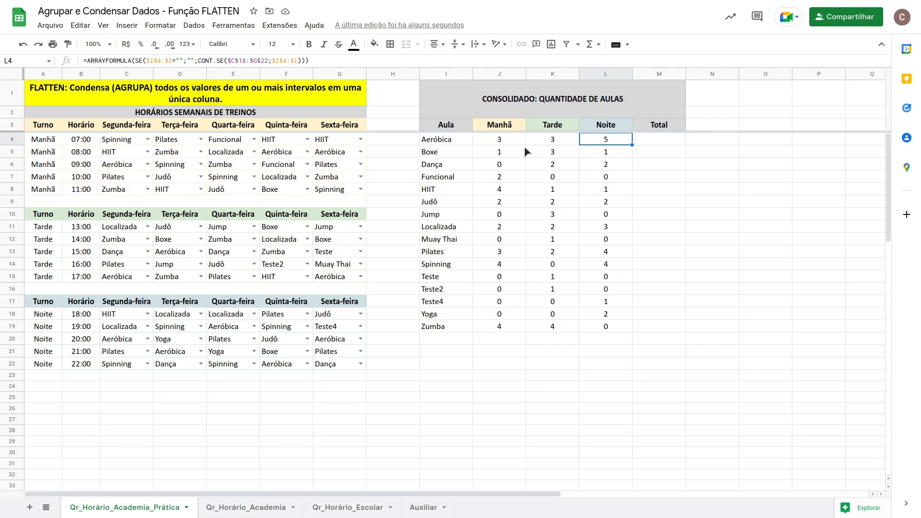
Enter =J4:J+K4:K+L4:L in M4 to total the three shifts, declining the suggested autofill.
left_click(660, 138)
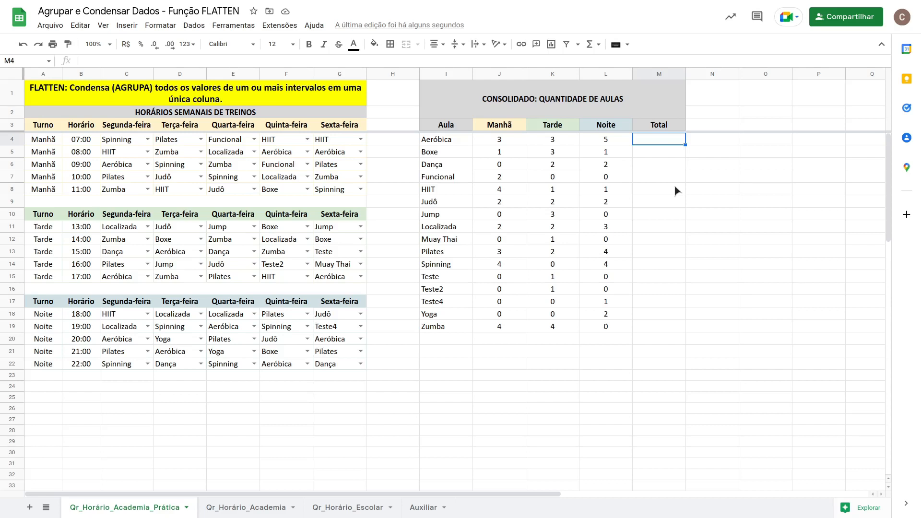
type("=")
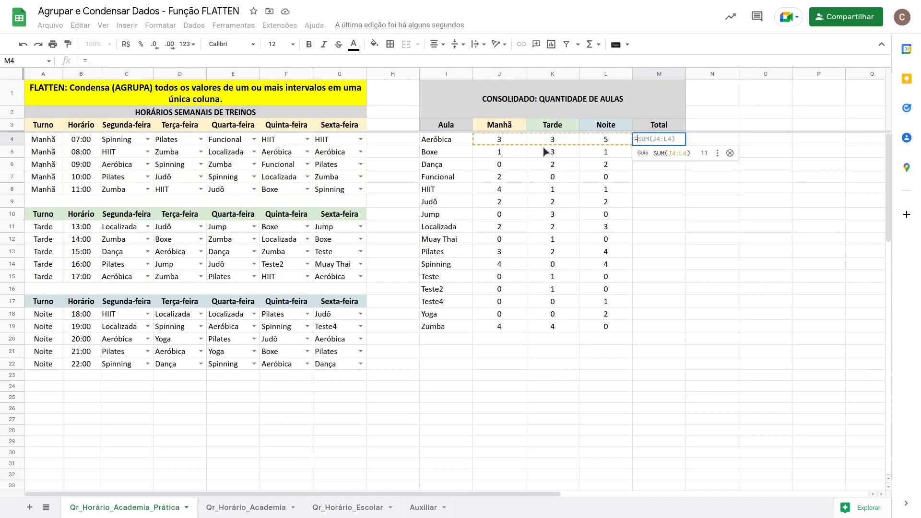
left_click_drag(515, 137, 503, 330)
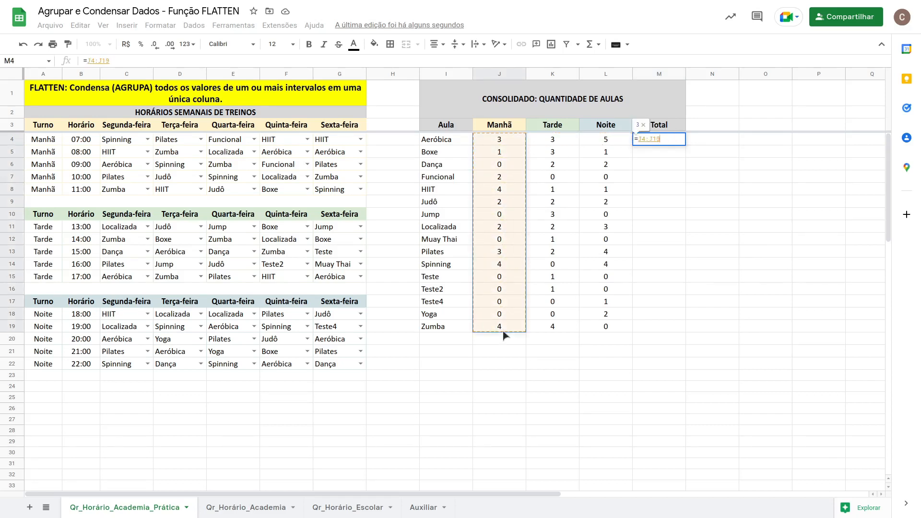
key("BackSpace")
key("BackSpace")
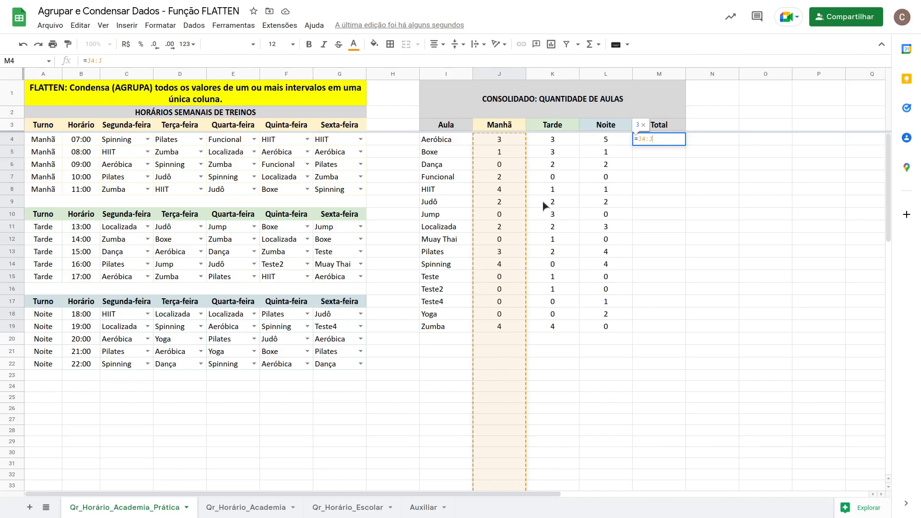
type("+")
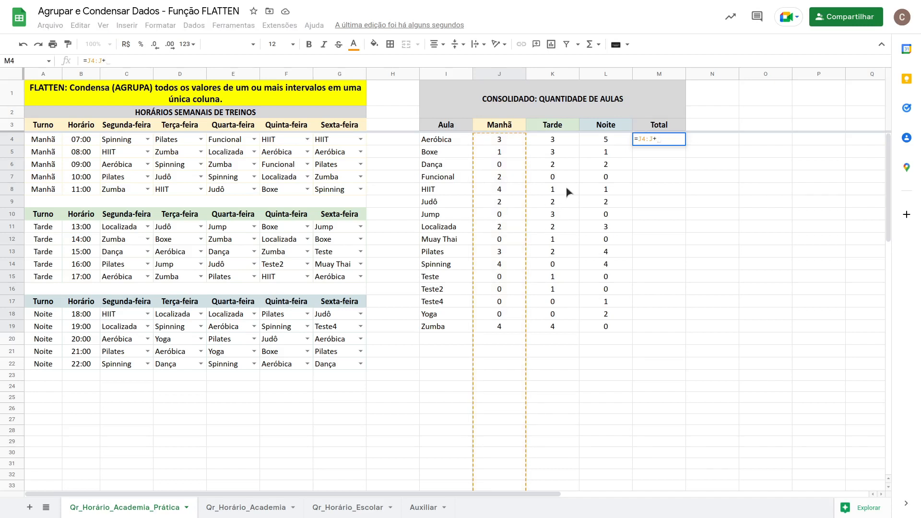
left_click_drag(557, 142, 561, 294)
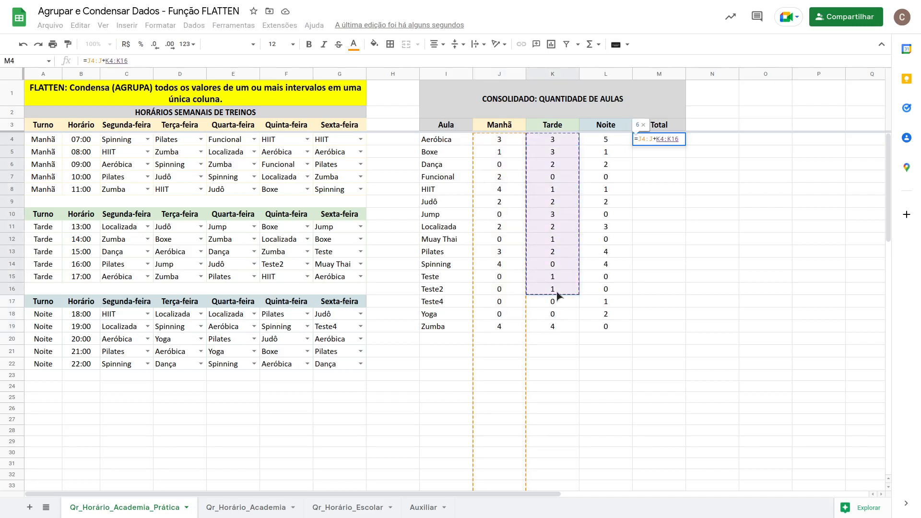
key("BackSpace")
key("BackSpace")
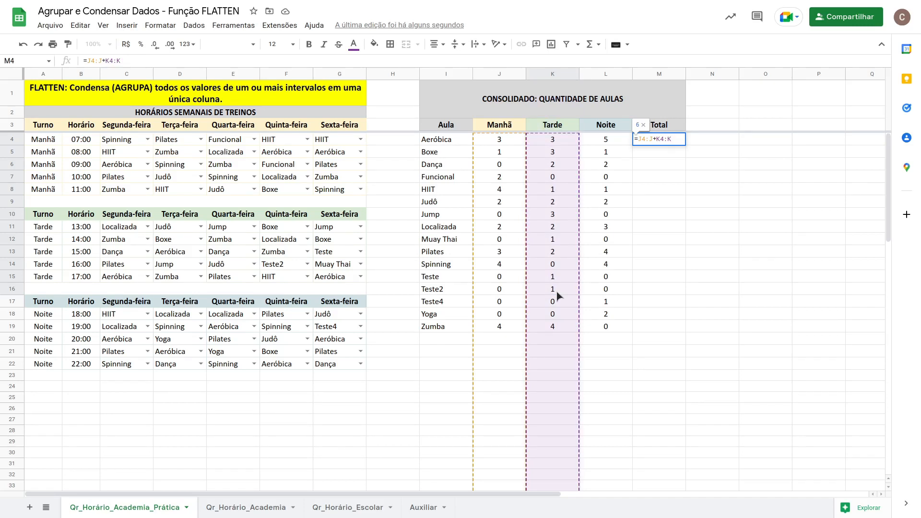
type("+")
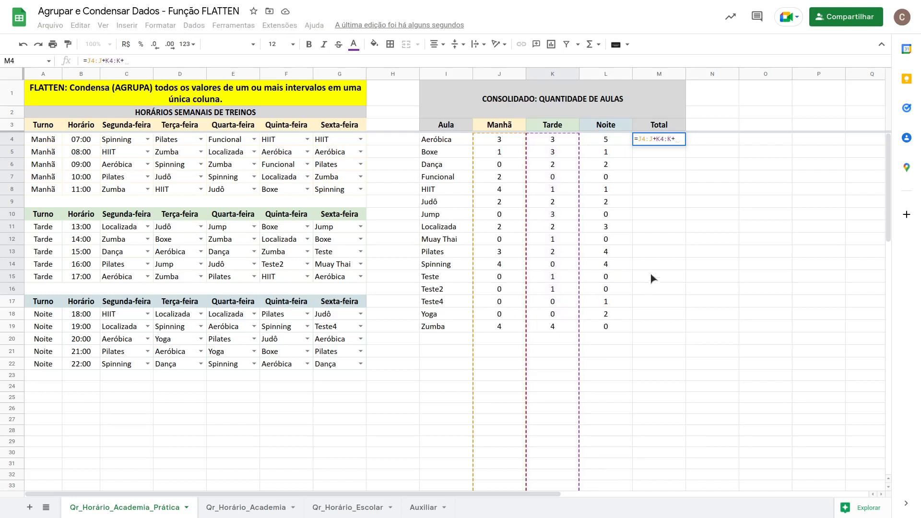
left_click(610, 140)
left_click_drag(612, 161, 614, 229)
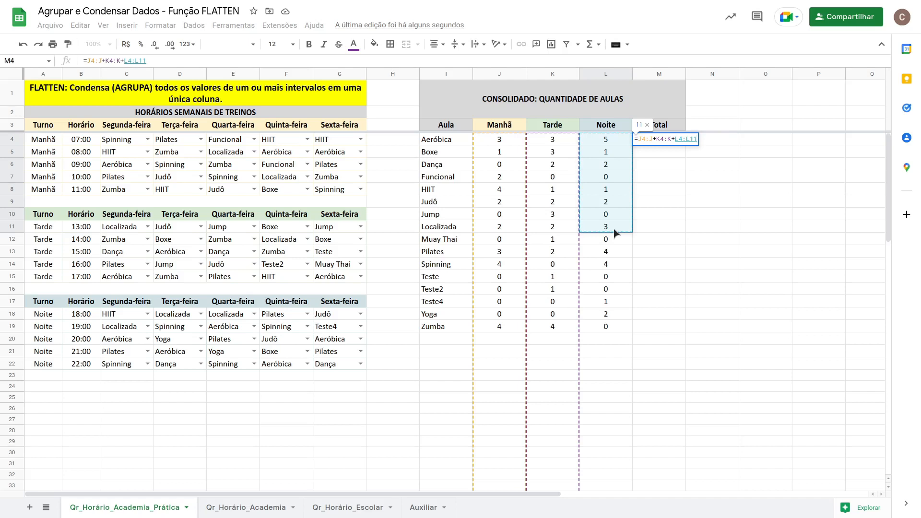
key("BackSpace")
key("BackSpace")
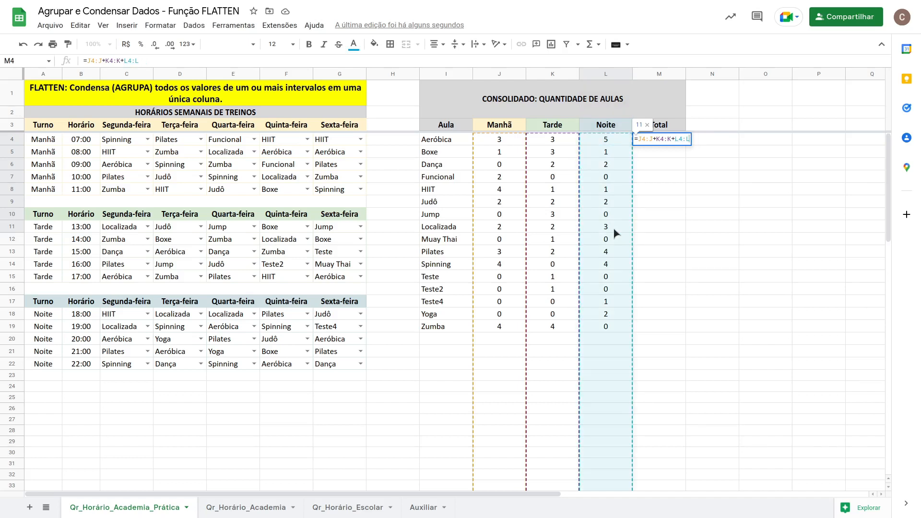
key("Return")
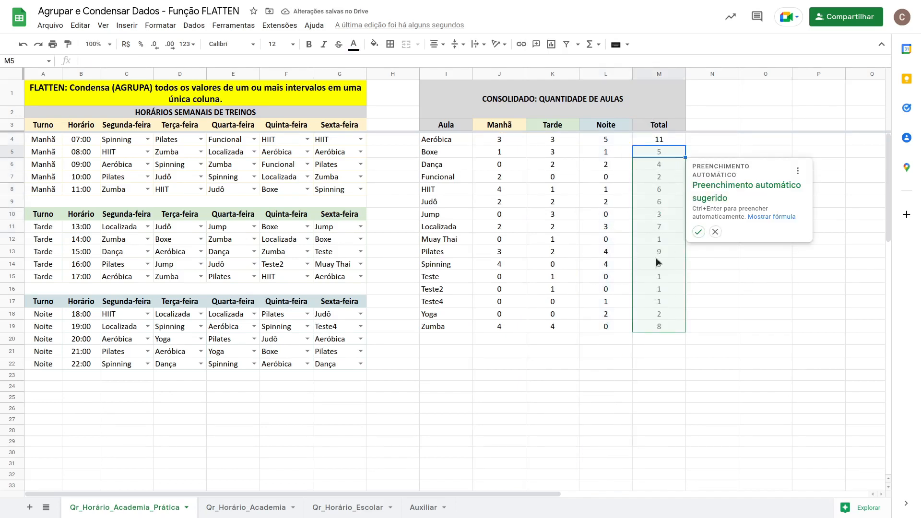
left_click(716, 232)
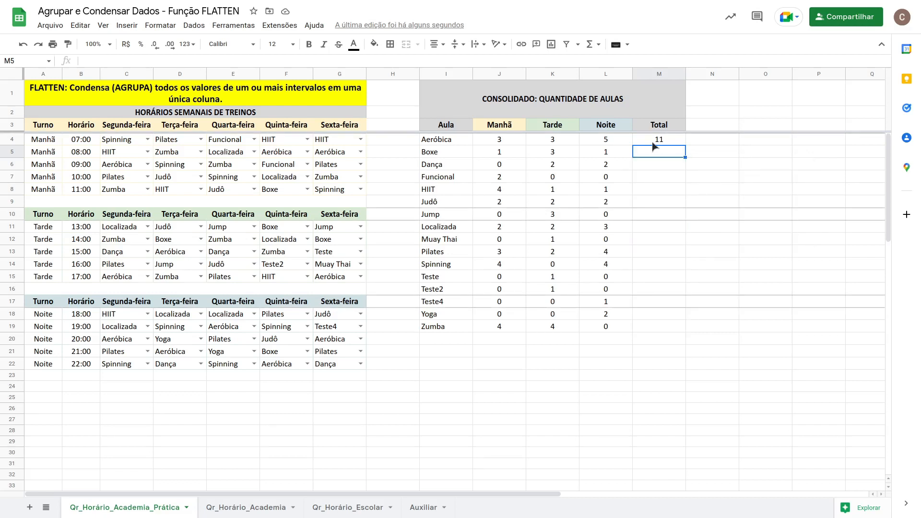
Wrap the M4 formula in ARRAYFORMULA so the totals fill down column M.
left_click(652, 142)
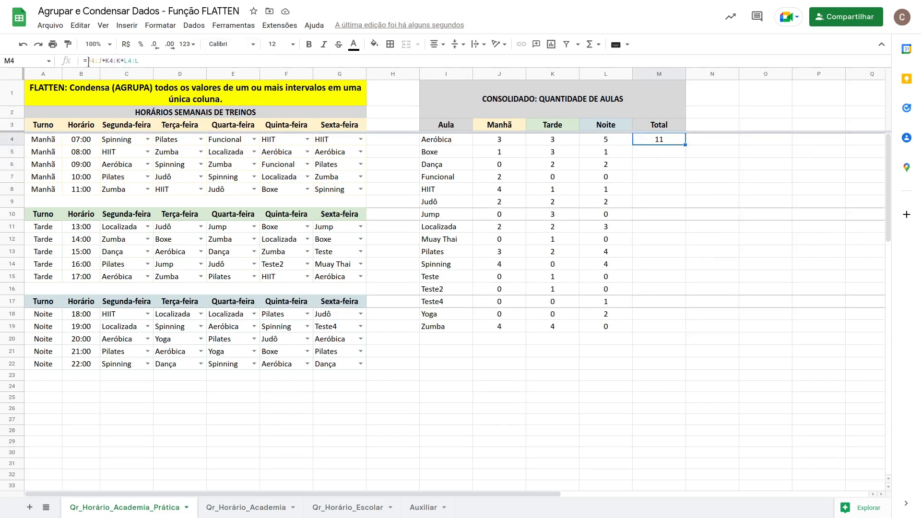
key("F2")
type("arra")
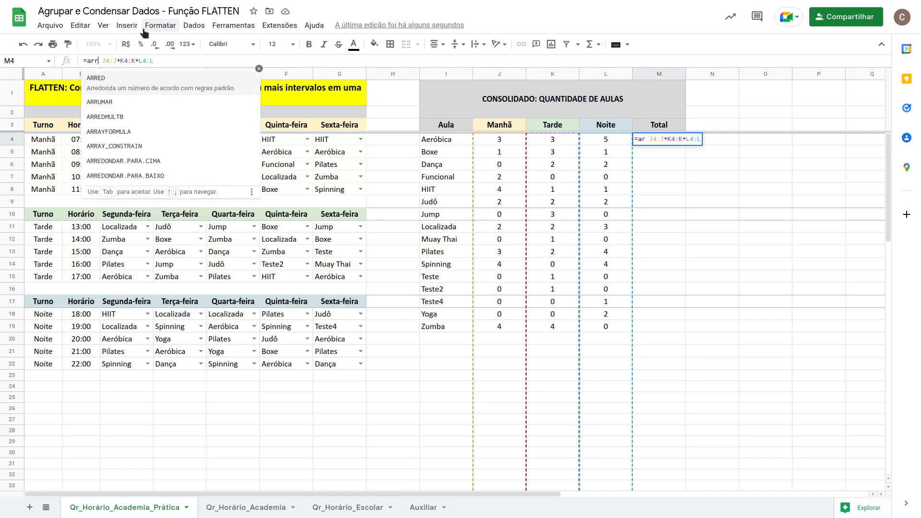
left_click(132, 79)
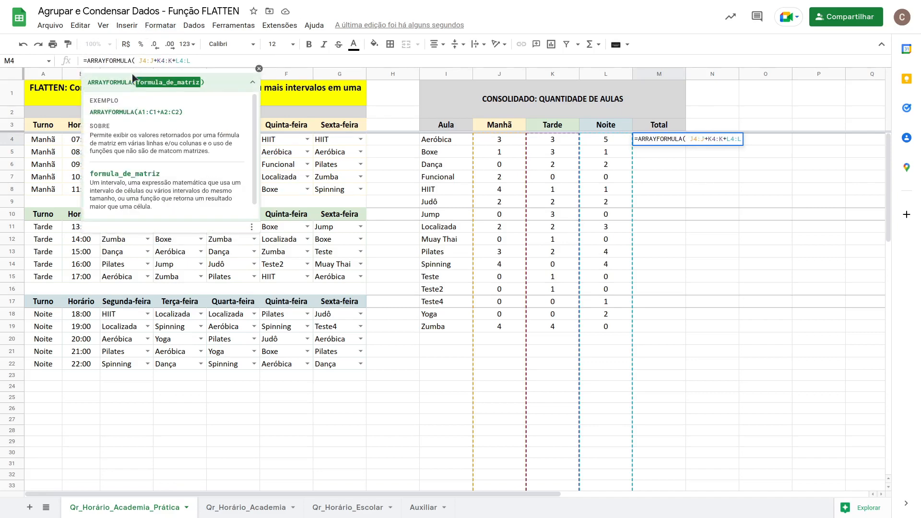
key("Delete")
key("Return")
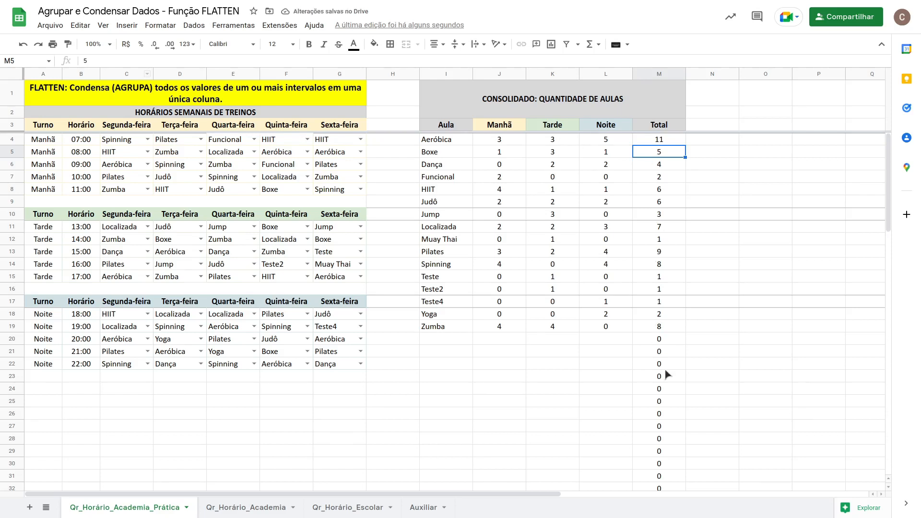
Wrap the M4 sum in a SE test so totals stay blank where column I is empty: =ARRAYFORMULA(SE(I4:I="";"";J4:J+K4:K+L4:L)).
left_click(656, 340)
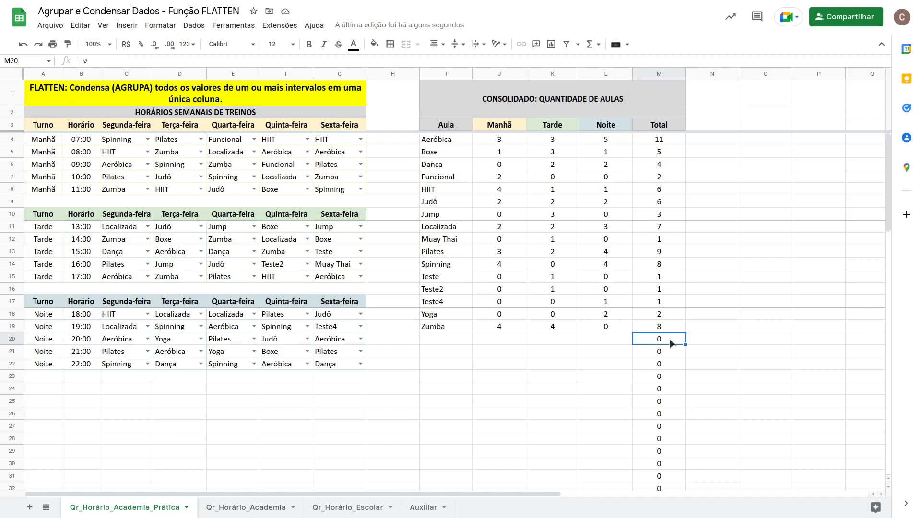
left_click(647, 138)
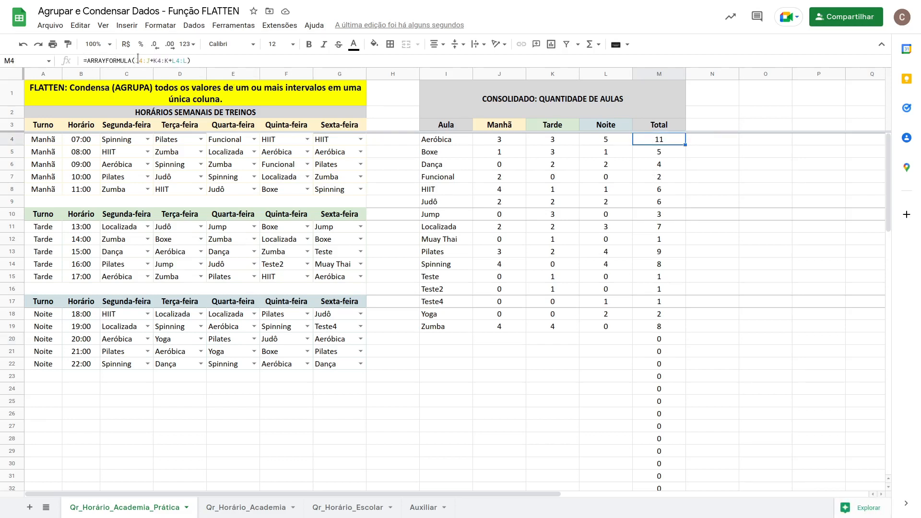
type("s")
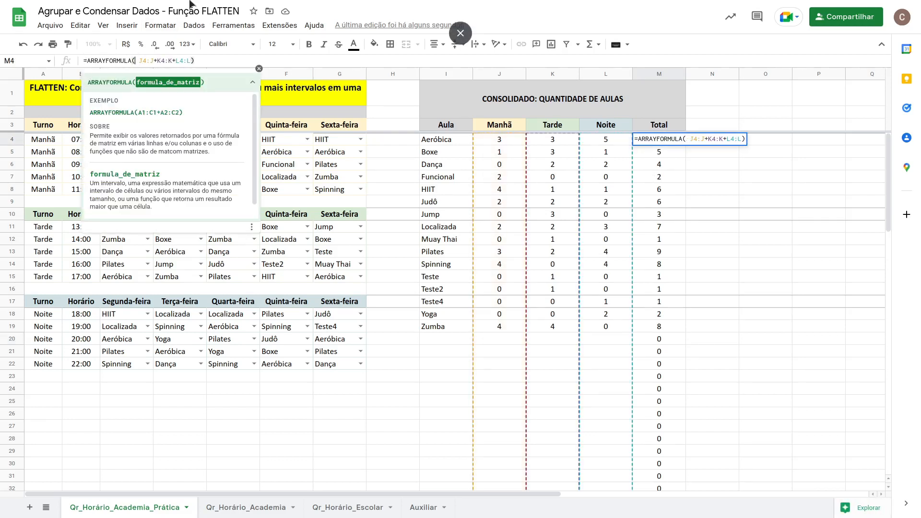
type("e")
key("BackSpace")
key("BackSpace")
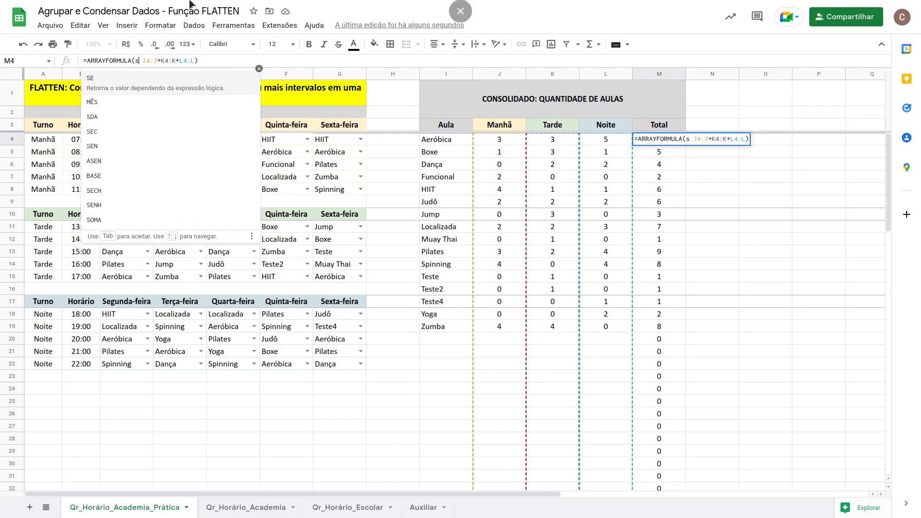
type("SE(")
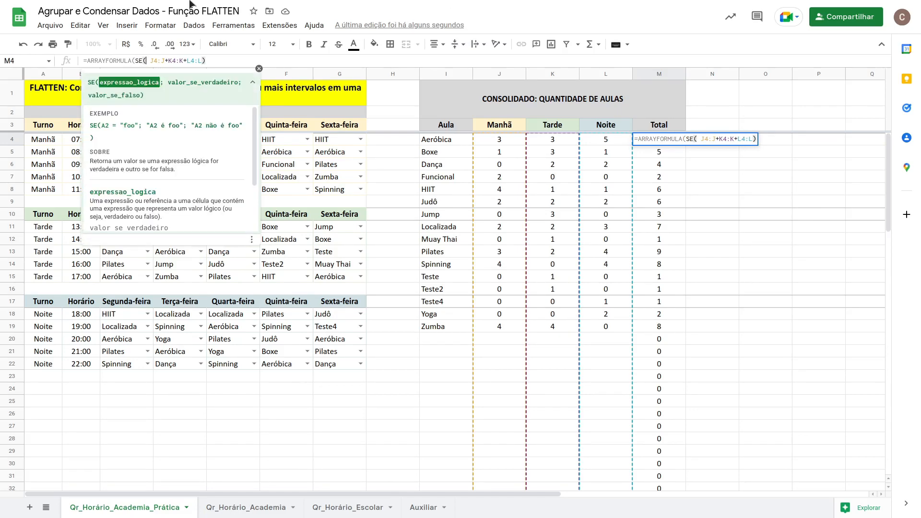
left_click(444, 139)
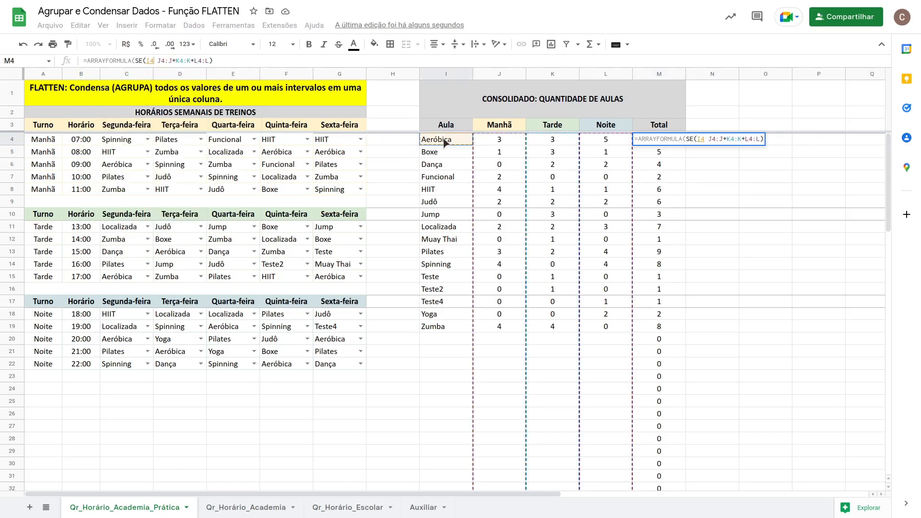
type(":I")
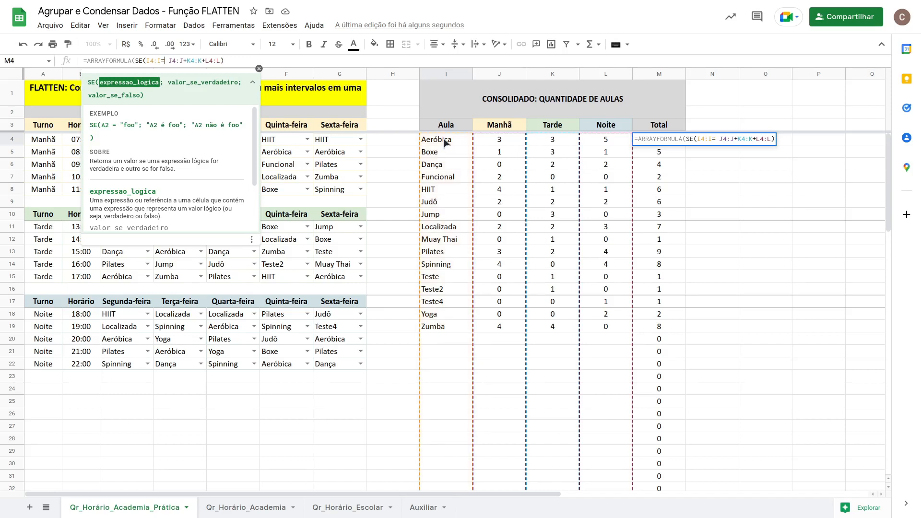
type("=\"\";\"\";")
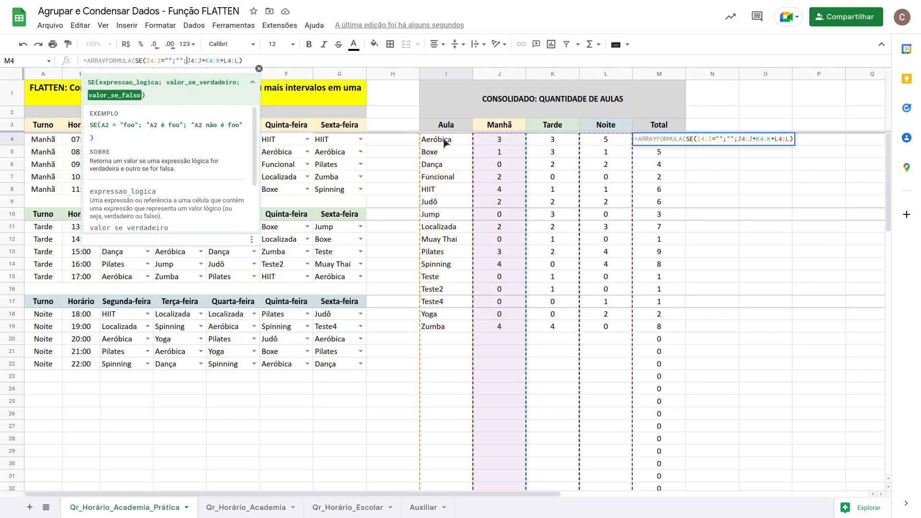
key("Return")
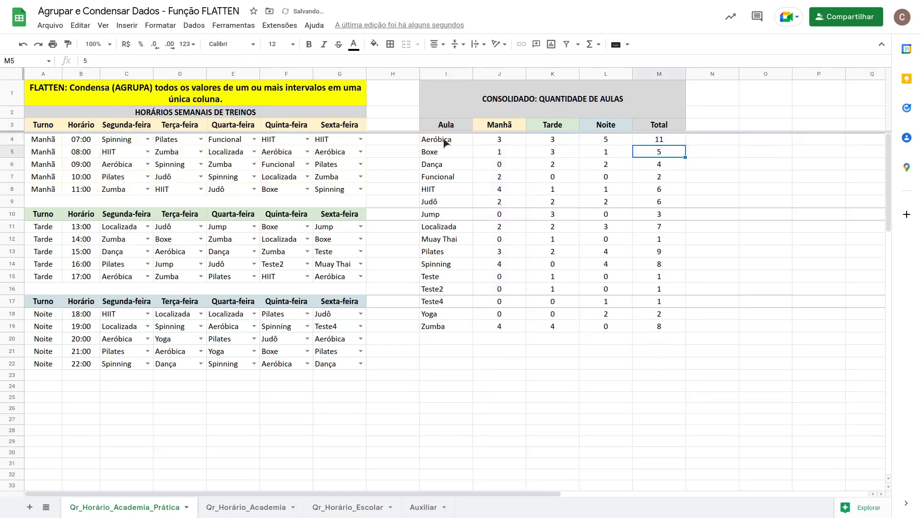
Replace the Tuesday 10:00 morning class in D7 with Teste5 to test the consolidated table.
left_click(660, 140)
left_click(171, 177)
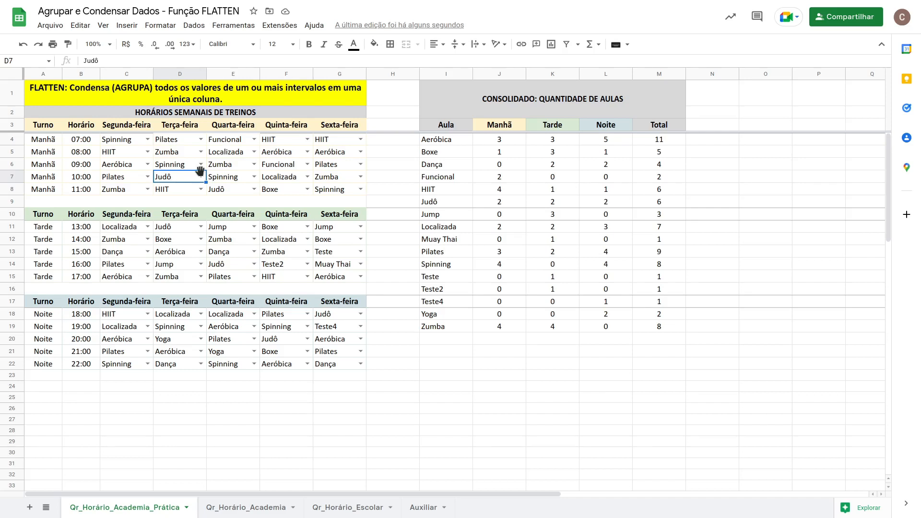
type("Teste")
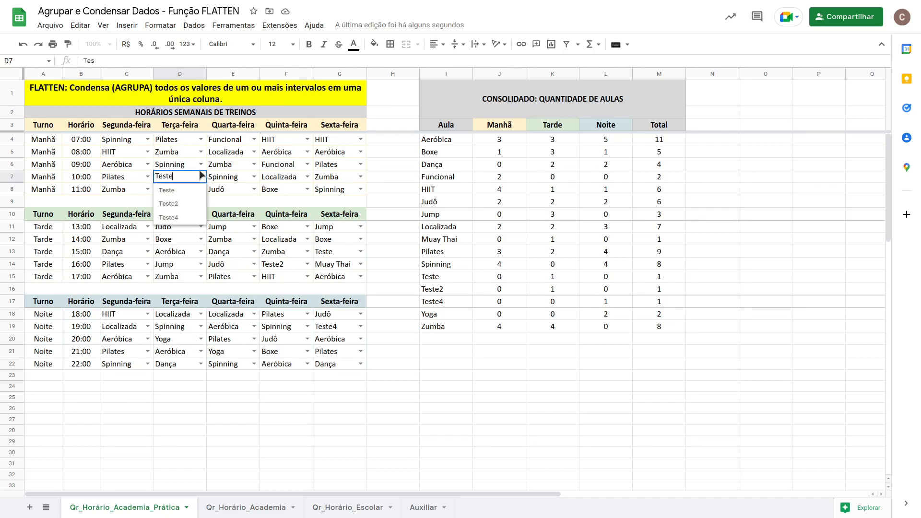
type("5")
key("Return")
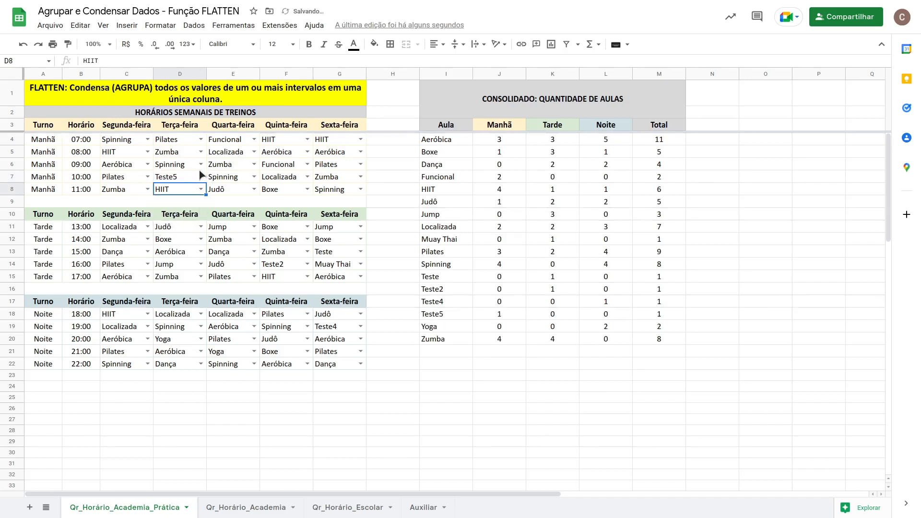
Enter Teste5 in F21, the Thursday 21:00 evening slot, and check its counts in the consolidated table.
left_click(254, 238)
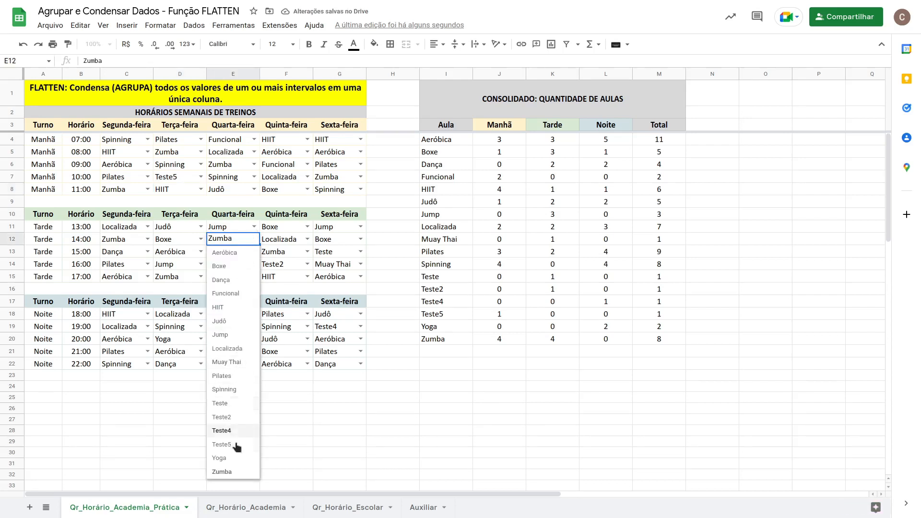
left_click(475, 302)
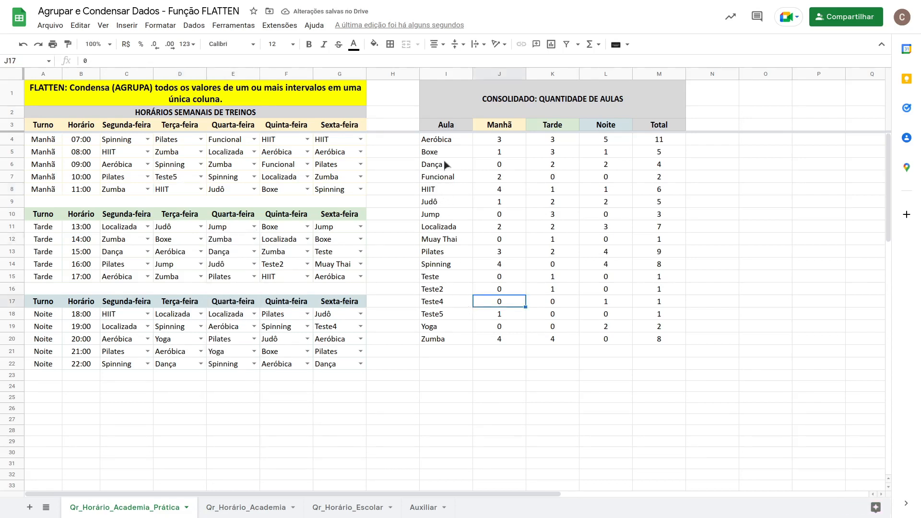
left_click_drag(445, 139, 444, 336)
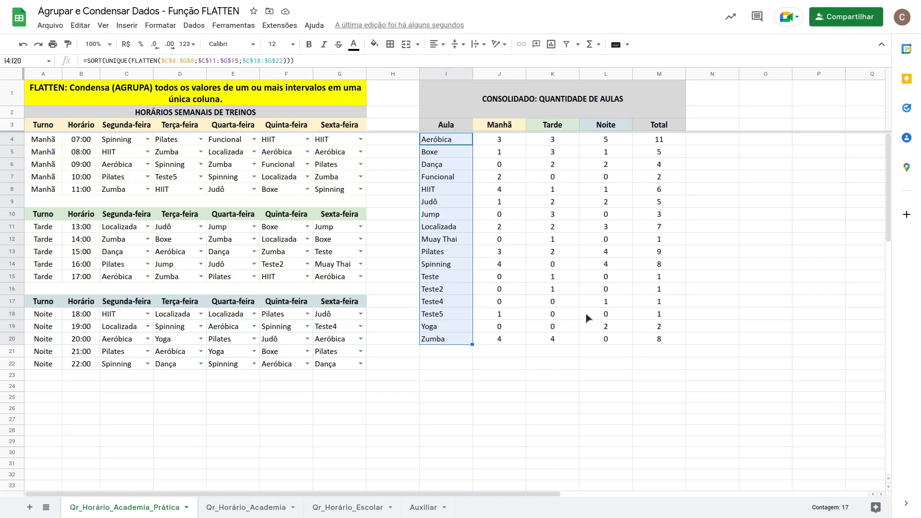
left_click(291, 349)
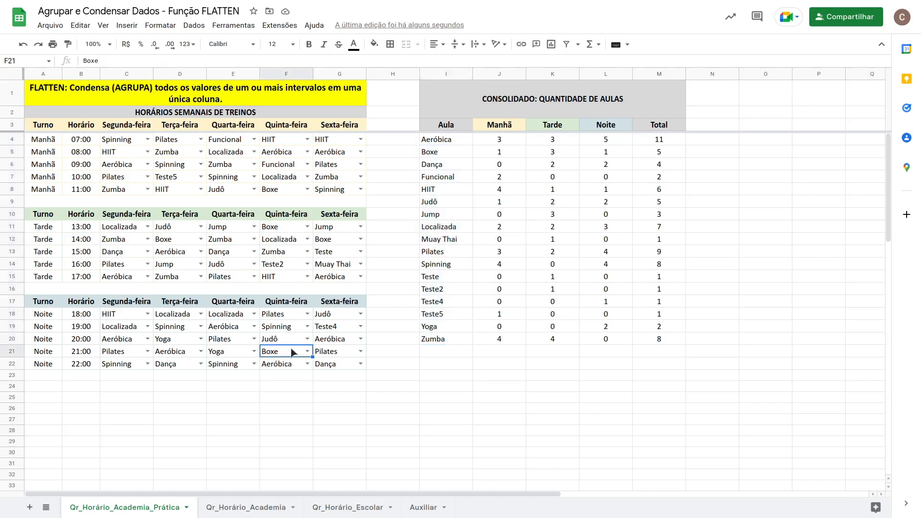
type("Teste5")
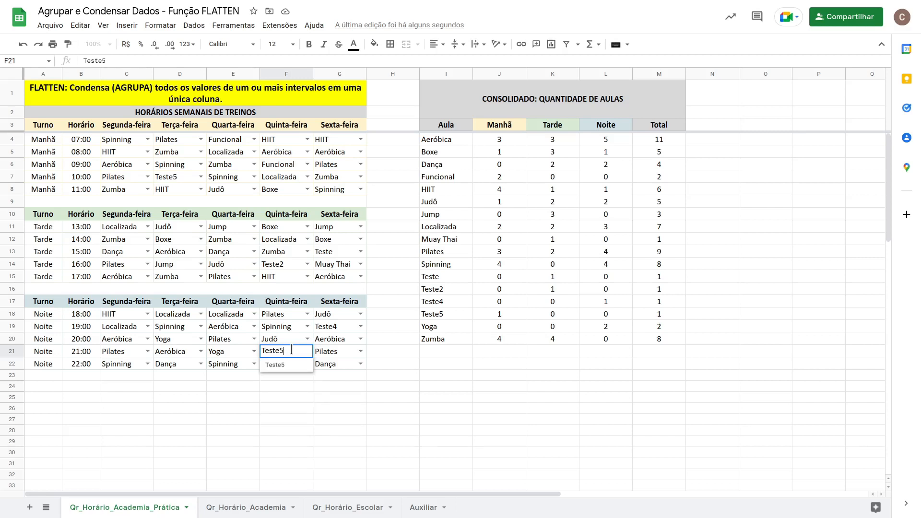
left_click(285, 365)
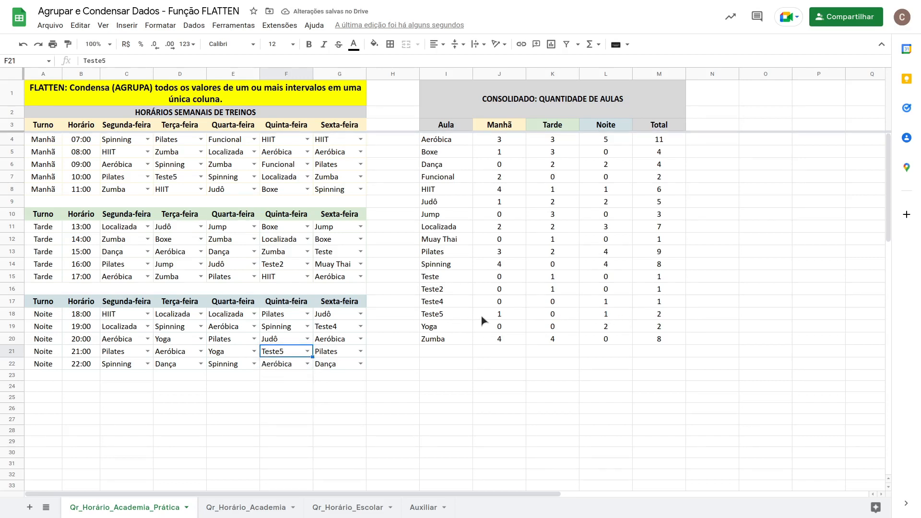
left_click(184, 182)
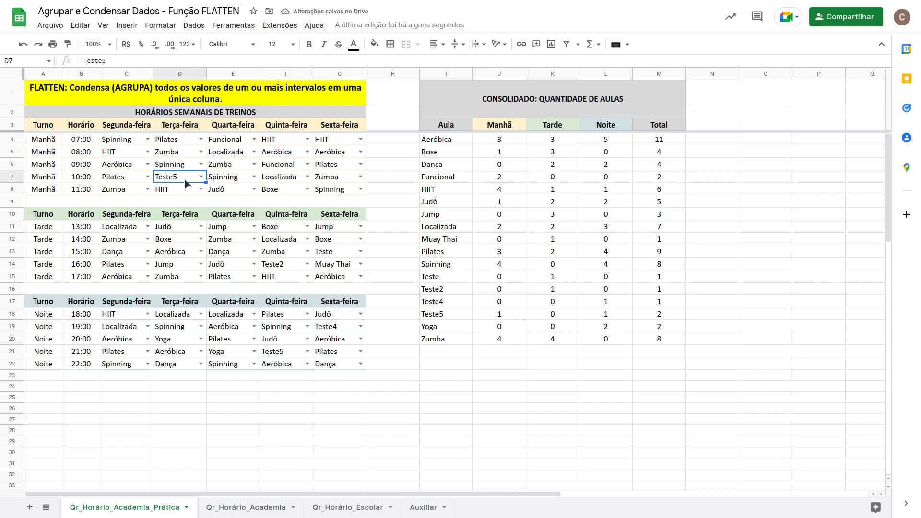
left_click(603, 315)
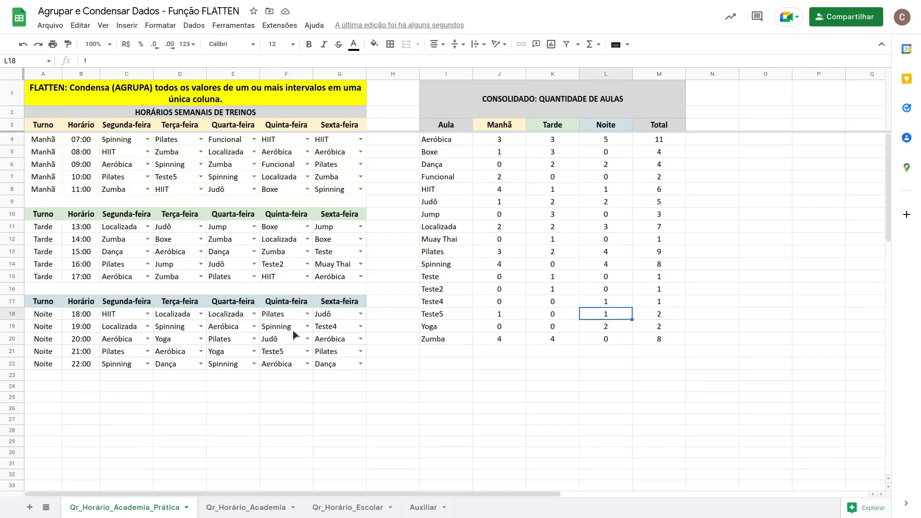